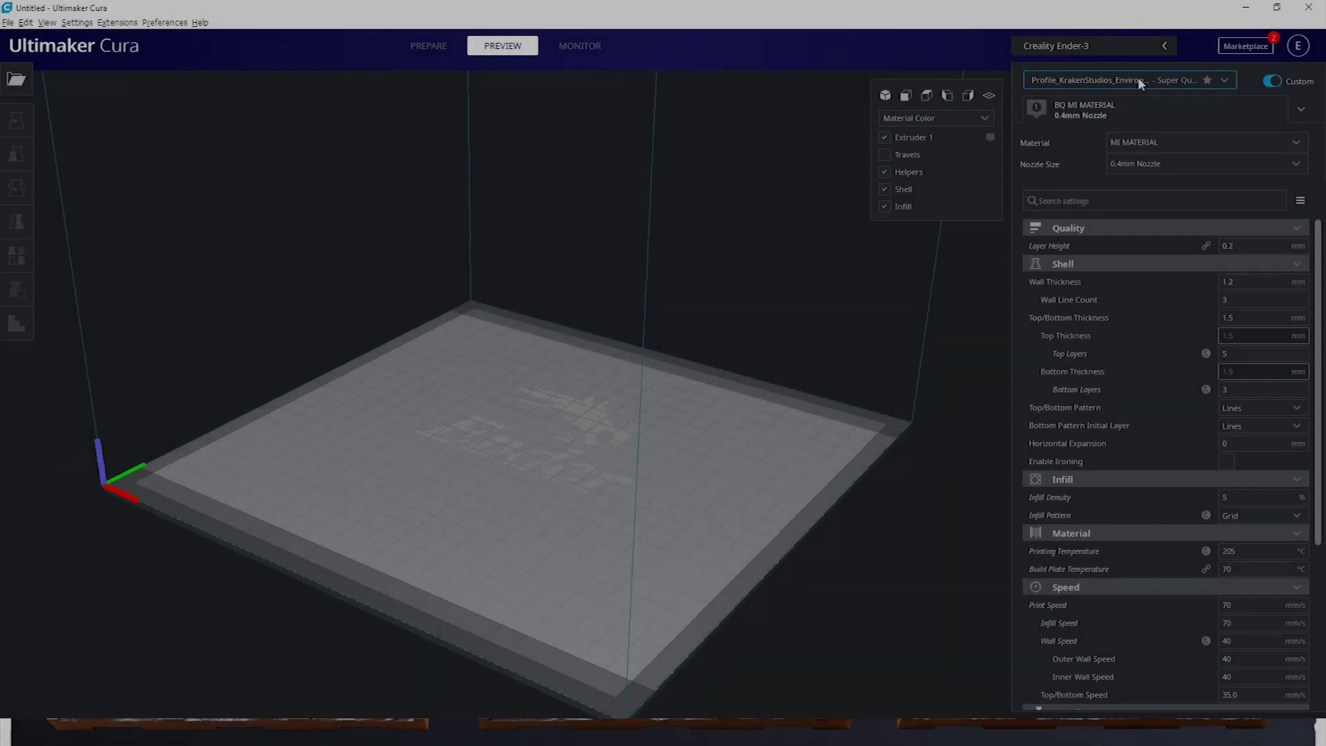
- Review the profile's layer height, shell, infill, printing temperature and build plate temperature settings
{"action": "mouse_move", "coordinate": [1220, 247]}
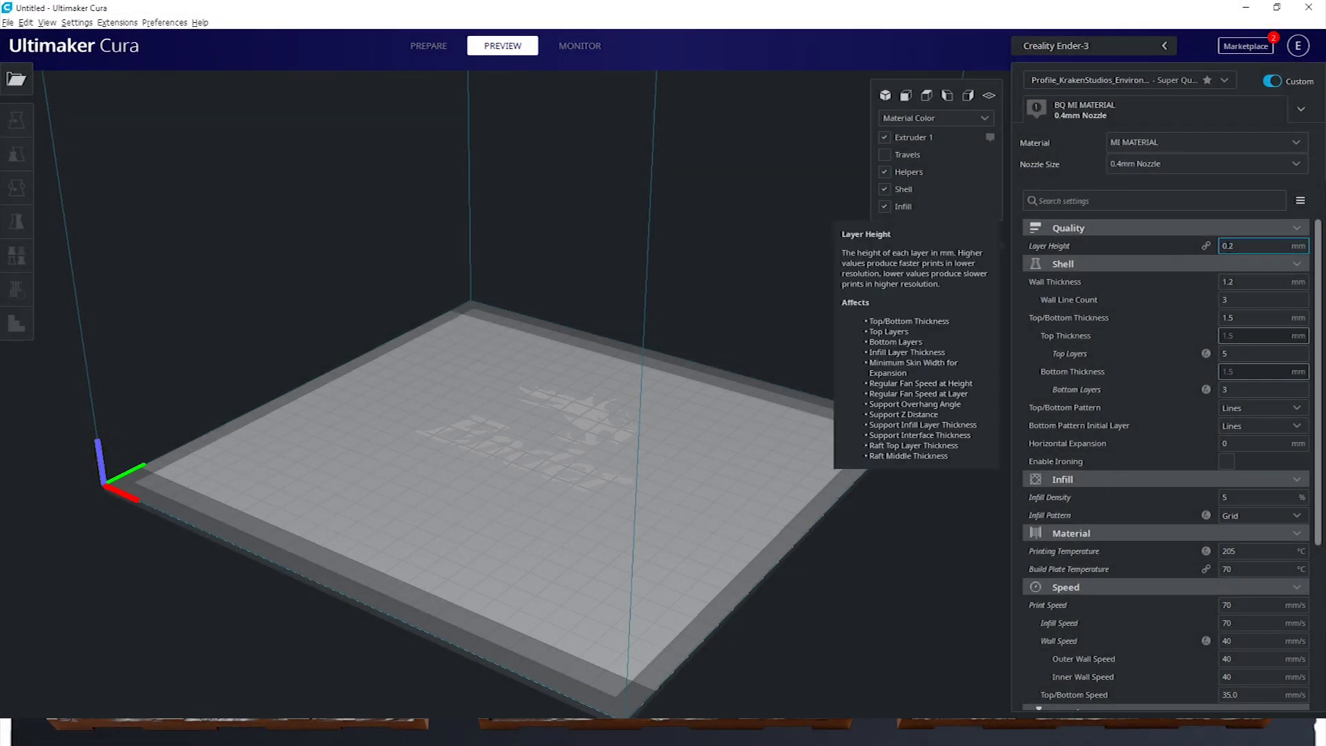
{"action": "mouse_move", "coordinate": [1238, 282]}
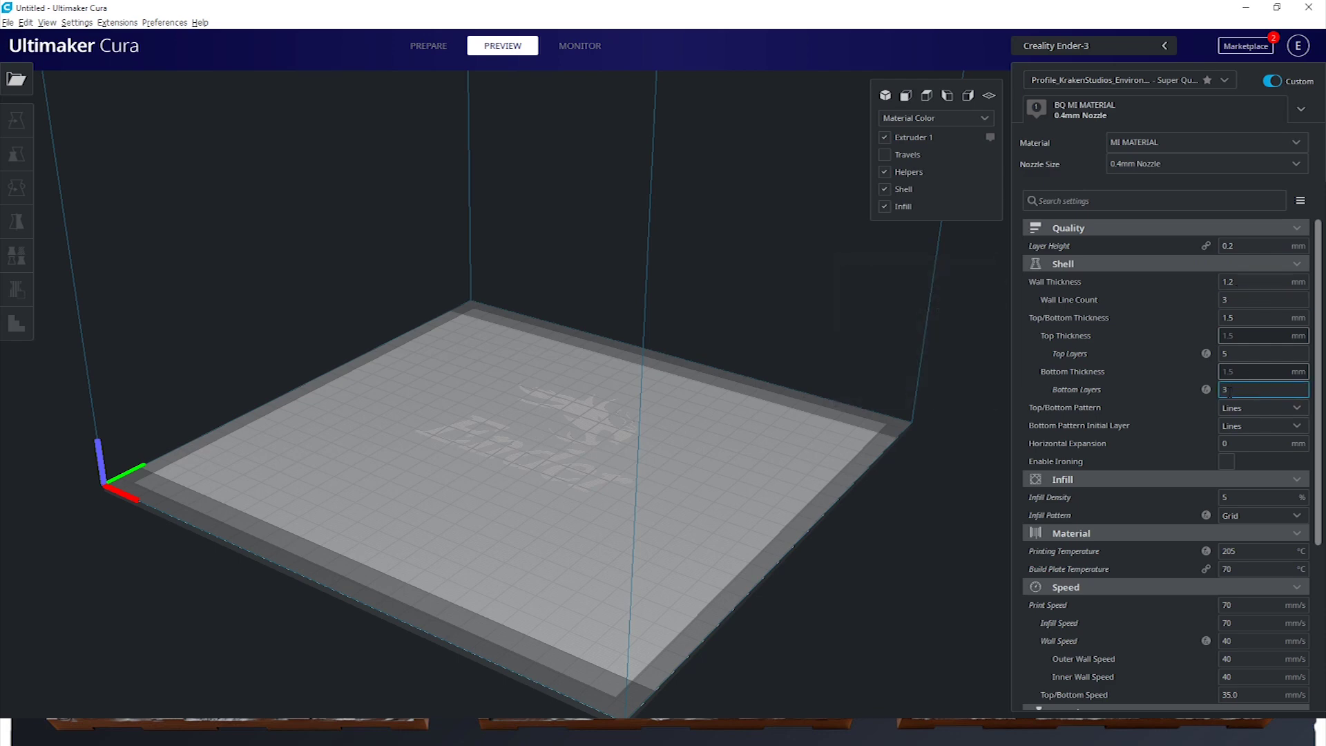
{"action": "mouse_move", "coordinate": [1233, 391]}
{"action": "mouse_move", "coordinate": [1223, 357]}
{"action": "mouse_move", "coordinate": [1236, 495]}
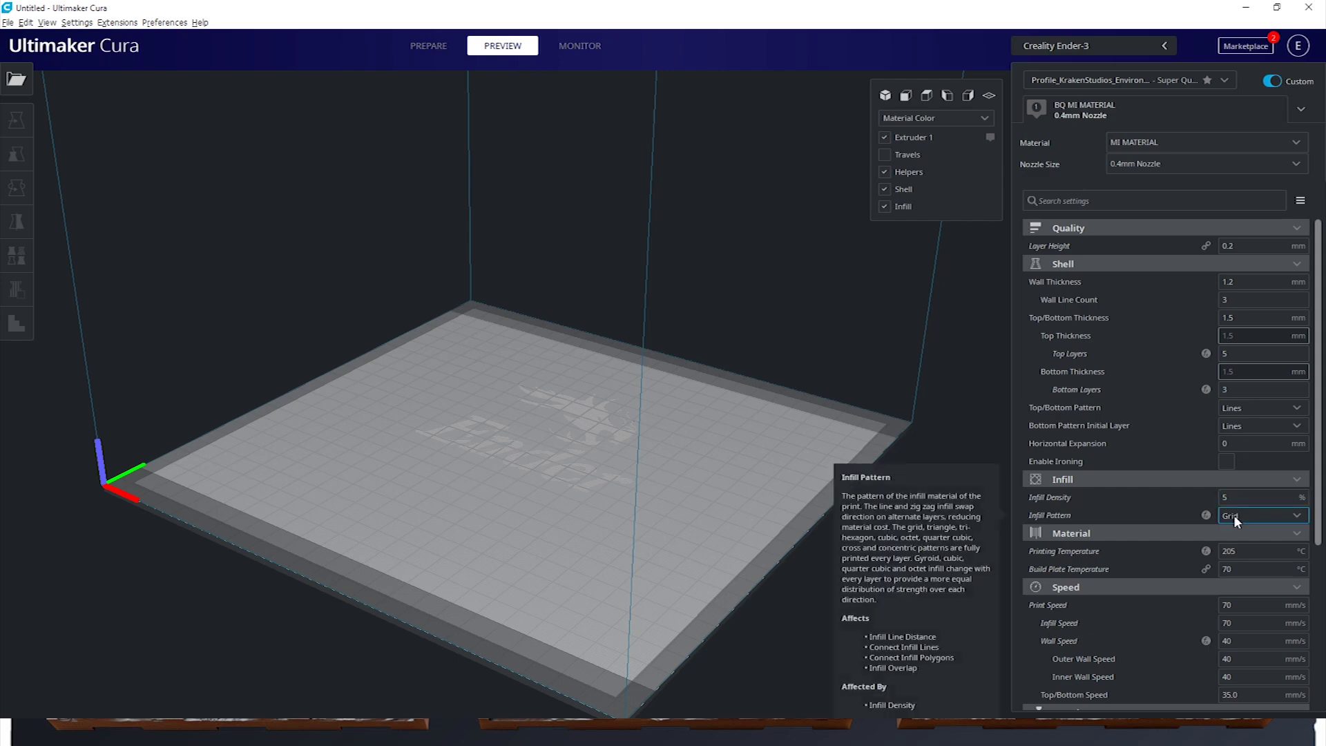
{"action": "left_click", "coordinate": [1228, 551]}
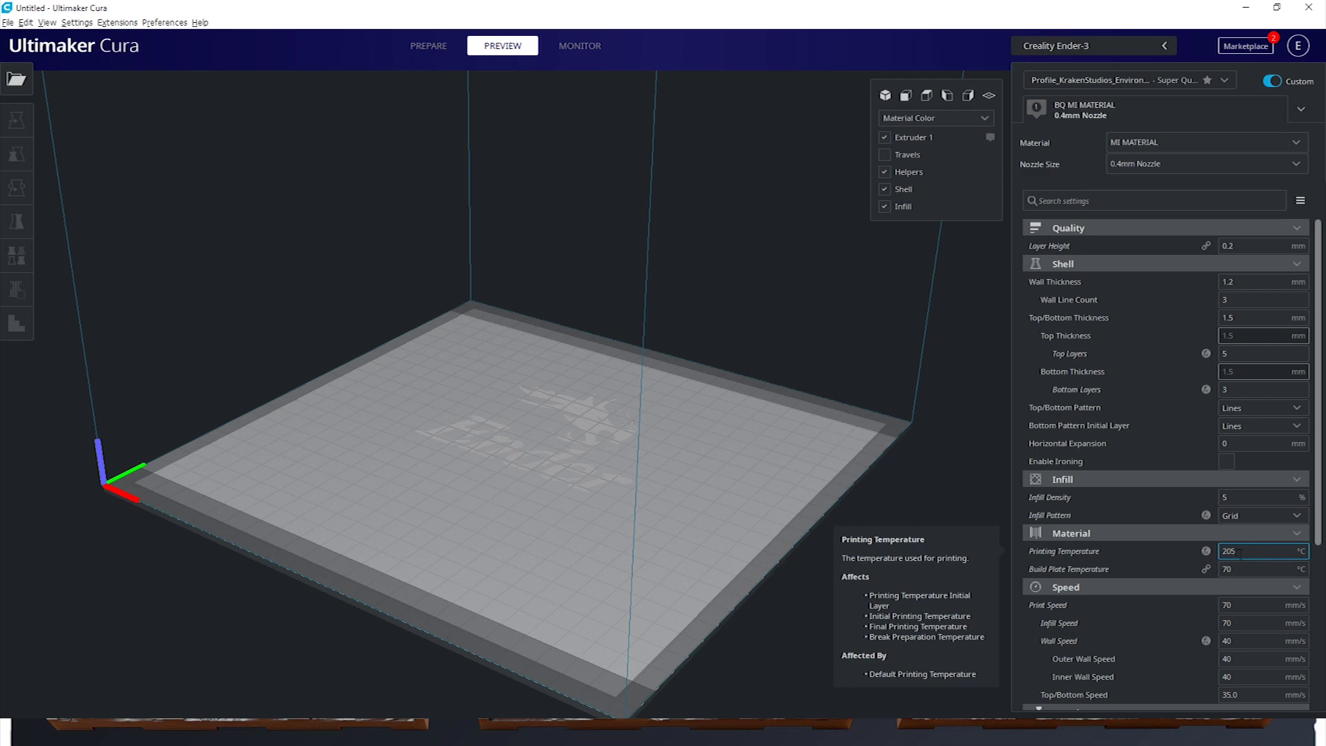
{"action": "left_click", "coordinate": [1237, 569]}
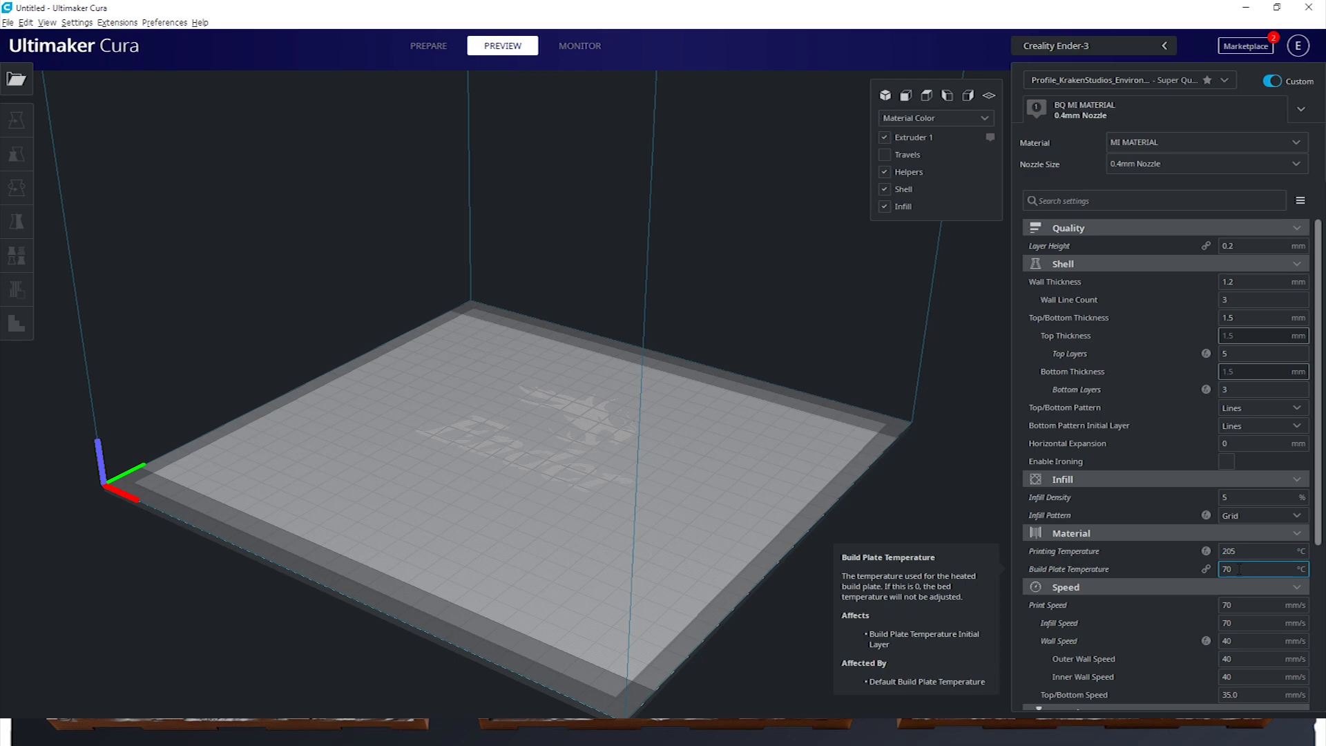
- Review the print, wall and top/bottom speed settings and the remaining settings down to build plate adhesion
{"action": "scroll", "coordinate": [1240, 569], "scroll_direction": "down", "scroll_amount": 3}
{"action": "left_click", "coordinate": [1247, 502]}
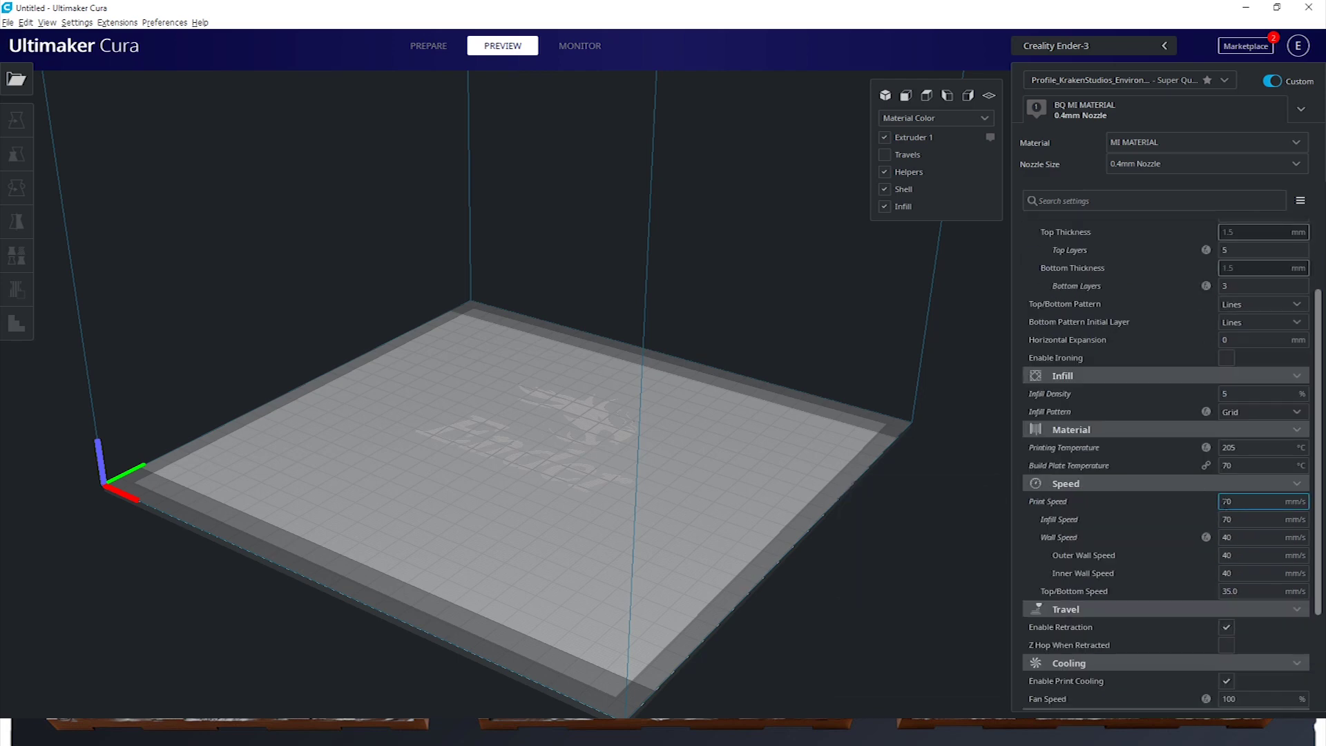
{"action": "left_click", "coordinate": [1237, 535]}
{"action": "key", "text": "Tab"}
{"action": "key", "text": "Tab"}
{"action": "key", "text": "Tab"}
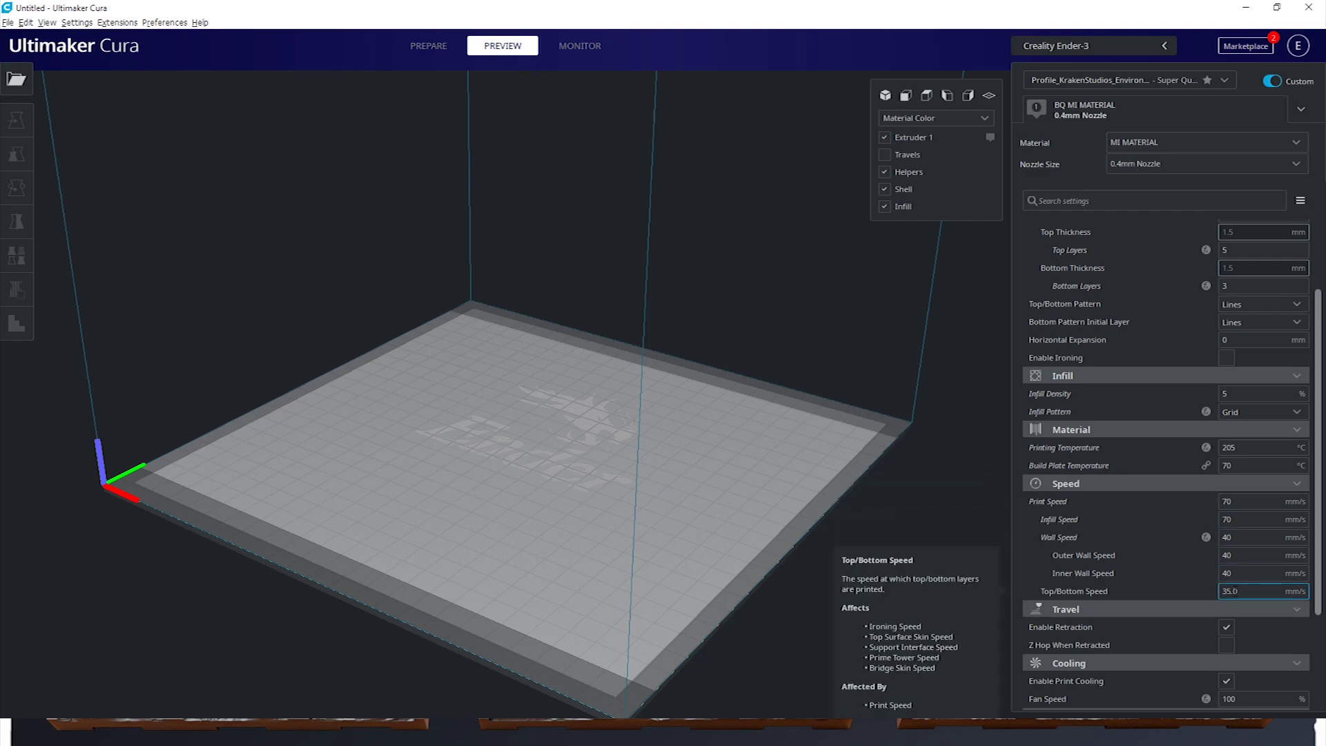
{"action": "left_click", "coordinate": [1229, 568]}
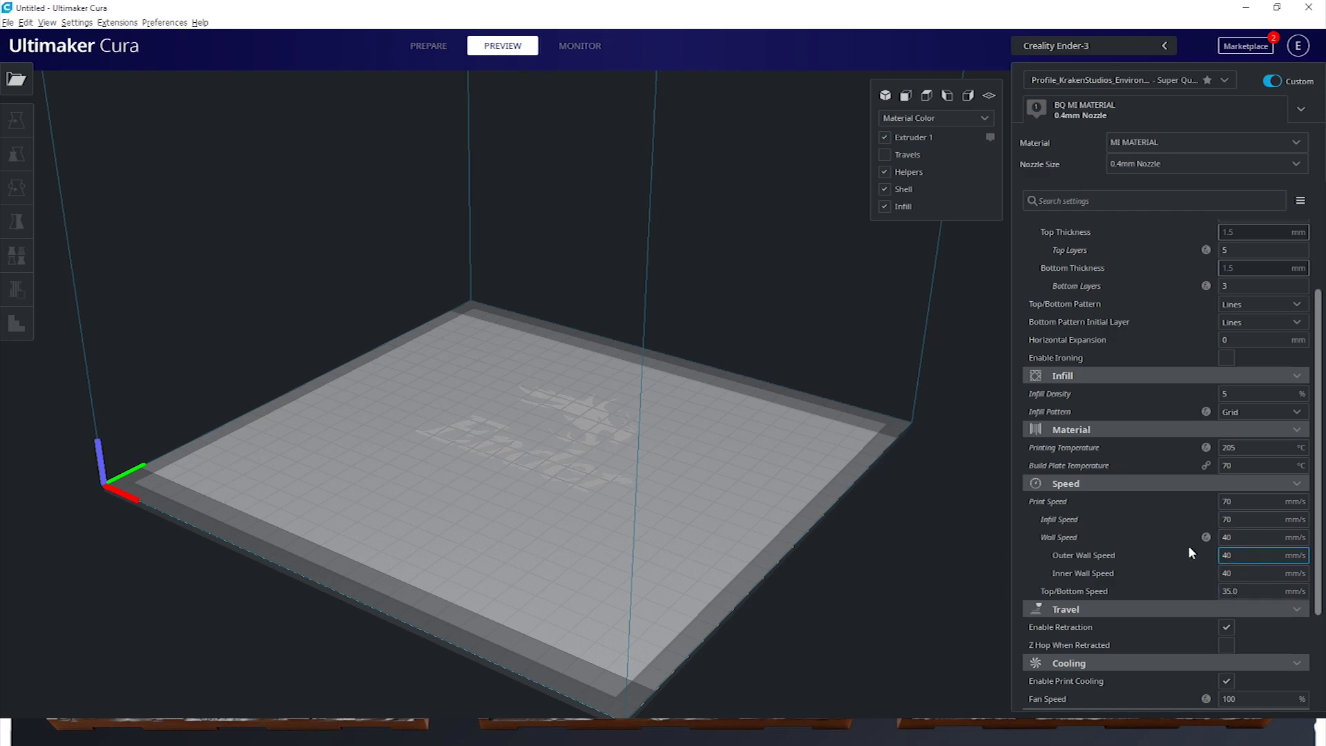
{"action": "scroll", "coordinate": [1189, 546], "scroll_direction": "down", "scroll_amount": 3}
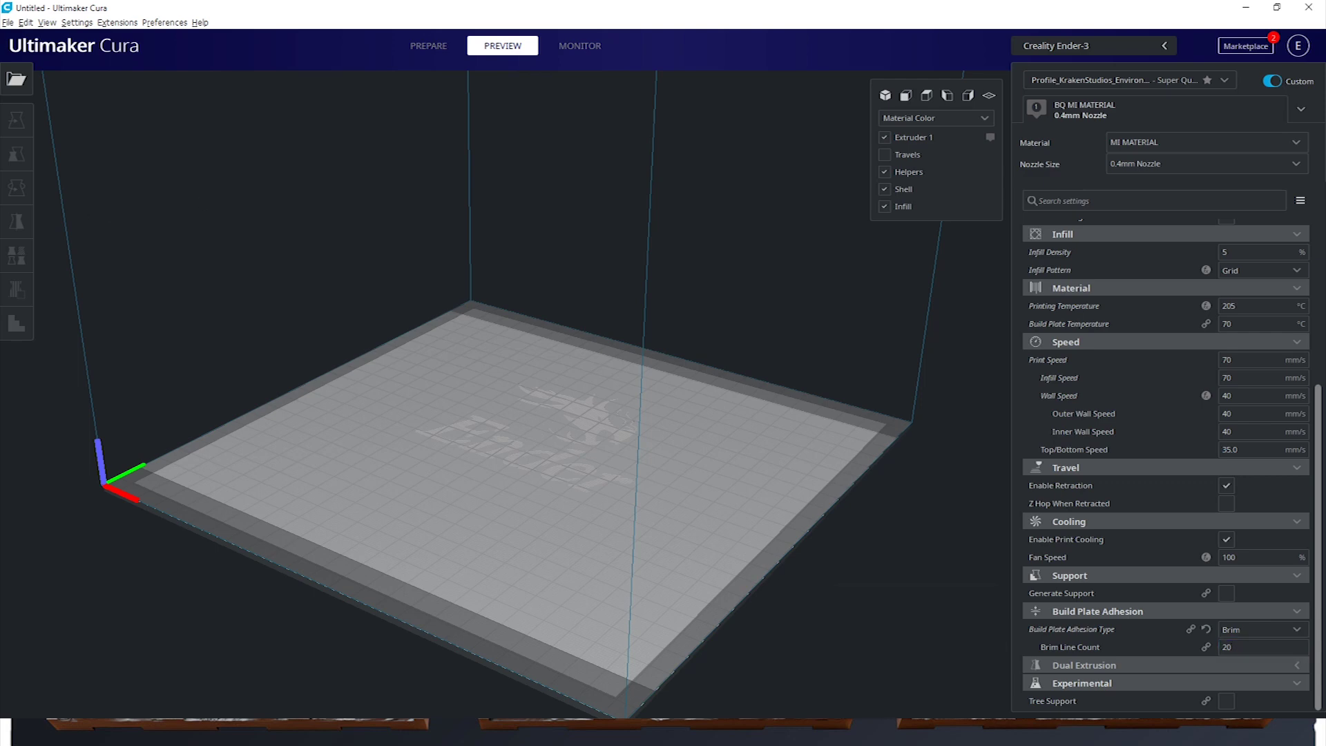
- Load the RF-Center-1 model from the FINALES folder onto the build plate and show it in the Prepare stage
{"action": "left_click", "coordinate": [84, 731]}
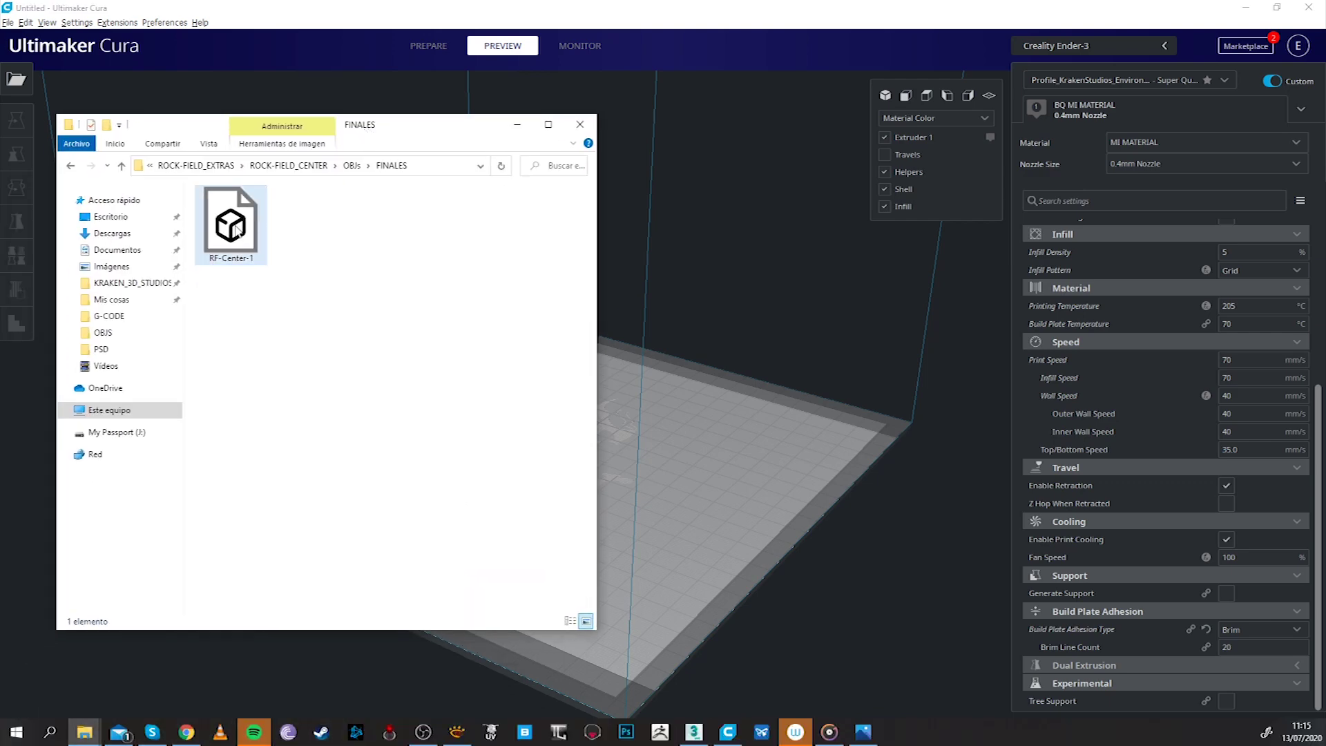
{"action": "left_click_drag", "start_coordinate": [235, 228], "coordinate": [691, 443]}
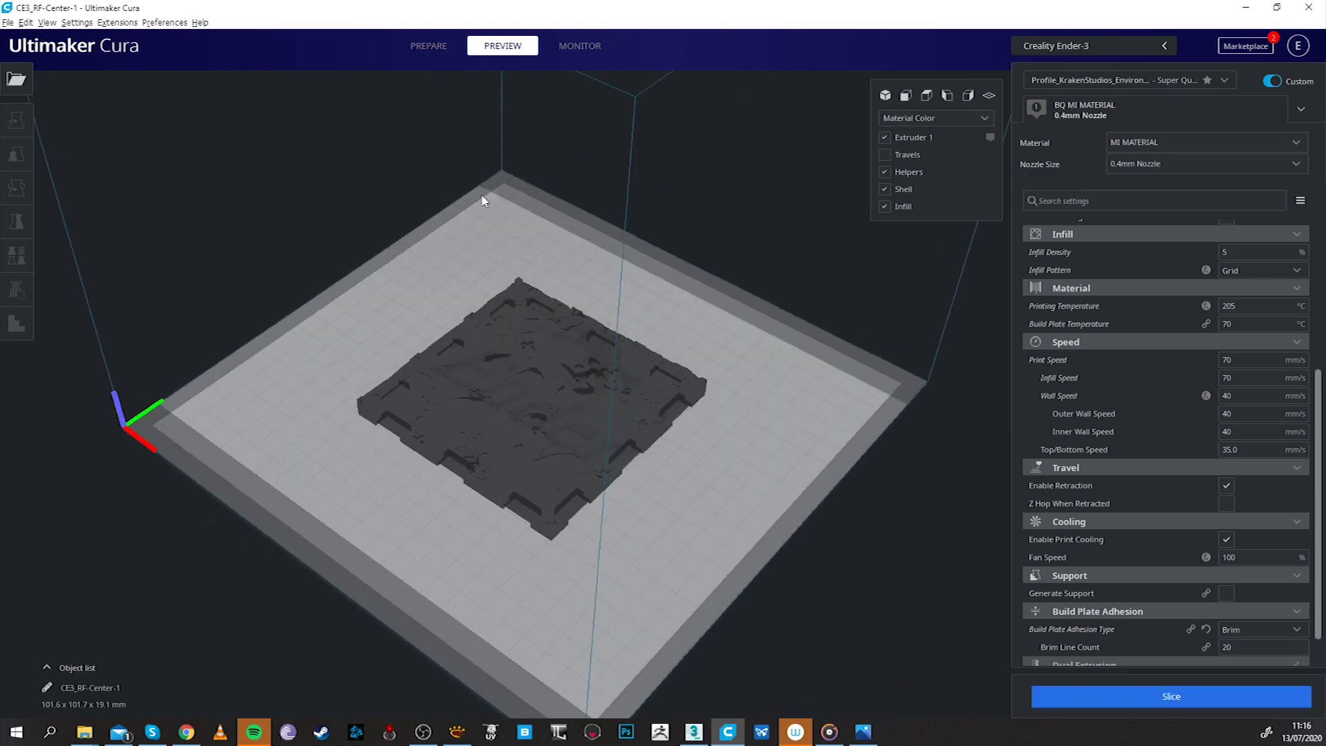
{"action": "left_click", "coordinate": [429, 46]}
{"action": "scroll", "coordinate": [539, 407], "scroll_direction": "up", "scroll_amount": 3}
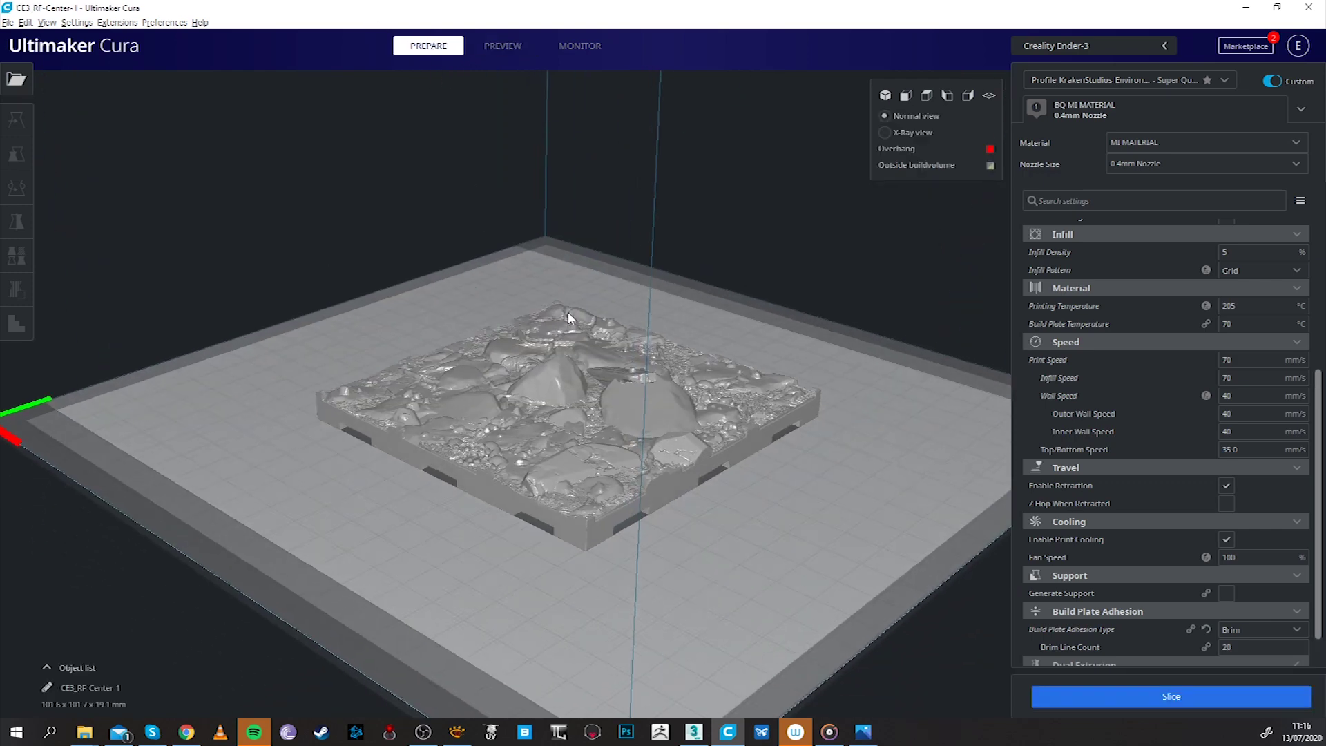
- Rotate the rock tile 90° so that it stands upright on one edge on the build plate
{"action": "right_click_drag", "start_coordinate": [566, 311], "coordinate": [526, 343]}
{"action": "left_click", "coordinate": [526, 343]}
{"action": "left_click_drag", "start_coordinate": [523, 356], "coordinate": [531, 525]}
{"action": "right_click_drag", "start_coordinate": [774, 407], "coordinate": [510, 222]}
{"action": "scroll", "coordinate": [508, 221], "scroll_direction": "up", "scroll_amount": 2}
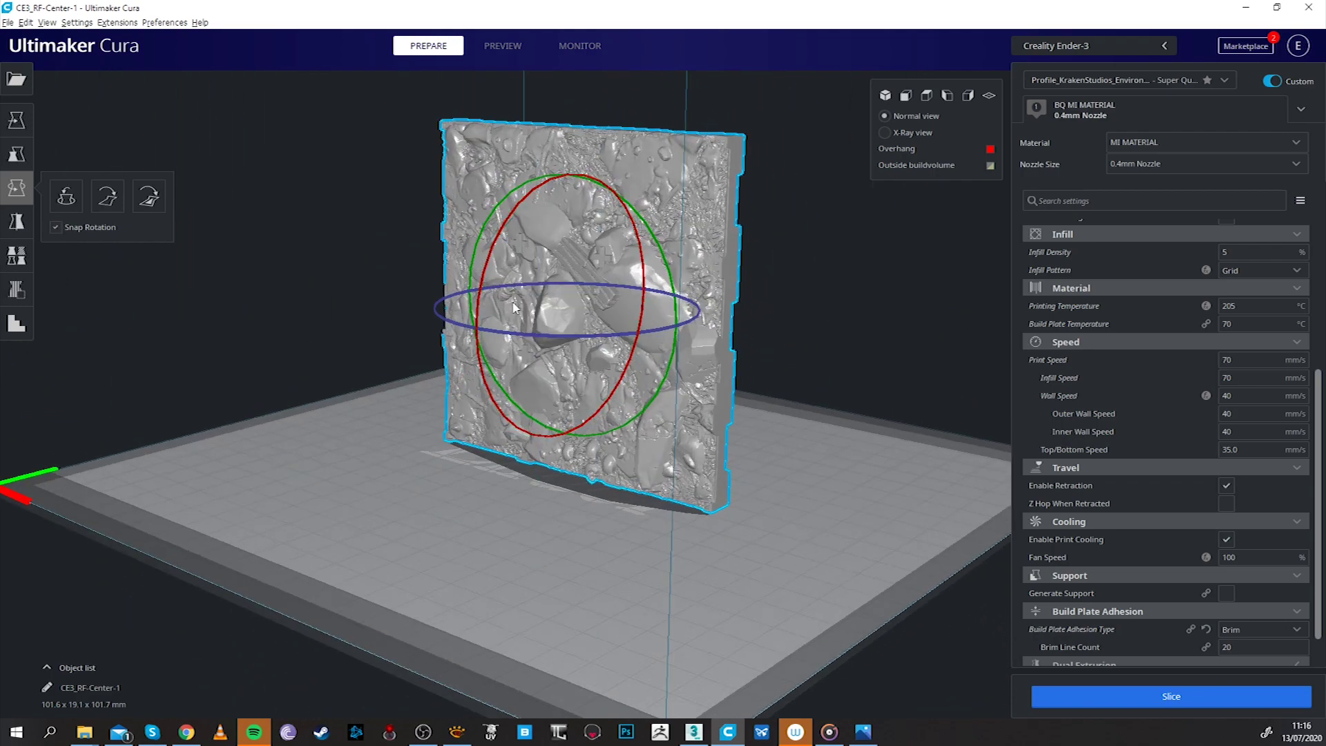
- Rotate the upright tile a quarter turn within its own plane, around the green axis
{"action": "right_click_drag", "start_coordinate": [594, 307], "coordinate": [532, 212]}
{"action": "mouse_move", "coordinate": [468, 316]}
{"action": "right_mouse_down"}
{"action": "mouse_move", "coordinate": [452, 290]}
{"action": "mouse_move", "coordinate": [462, 298]}
{"action": "right_mouse_up"}
{"action": "left_click", "coordinate": [449, 233]}
{"action": "left_click", "coordinate": [704, 305]}
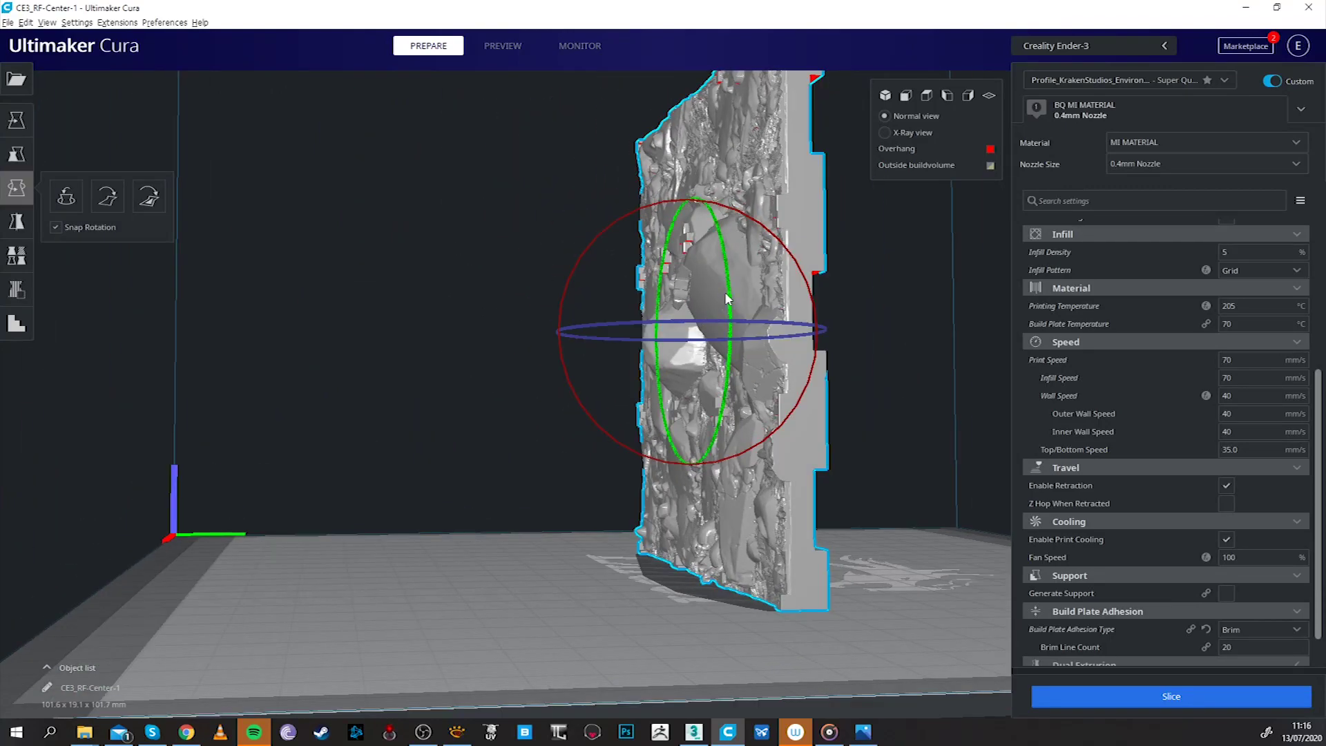
{"action": "left_click_drag", "start_coordinate": [727, 304], "coordinate": [726, 242]}
{"action": "right_click_drag", "start_coordinate": [694, 266], "coordinate": [597, 276]}
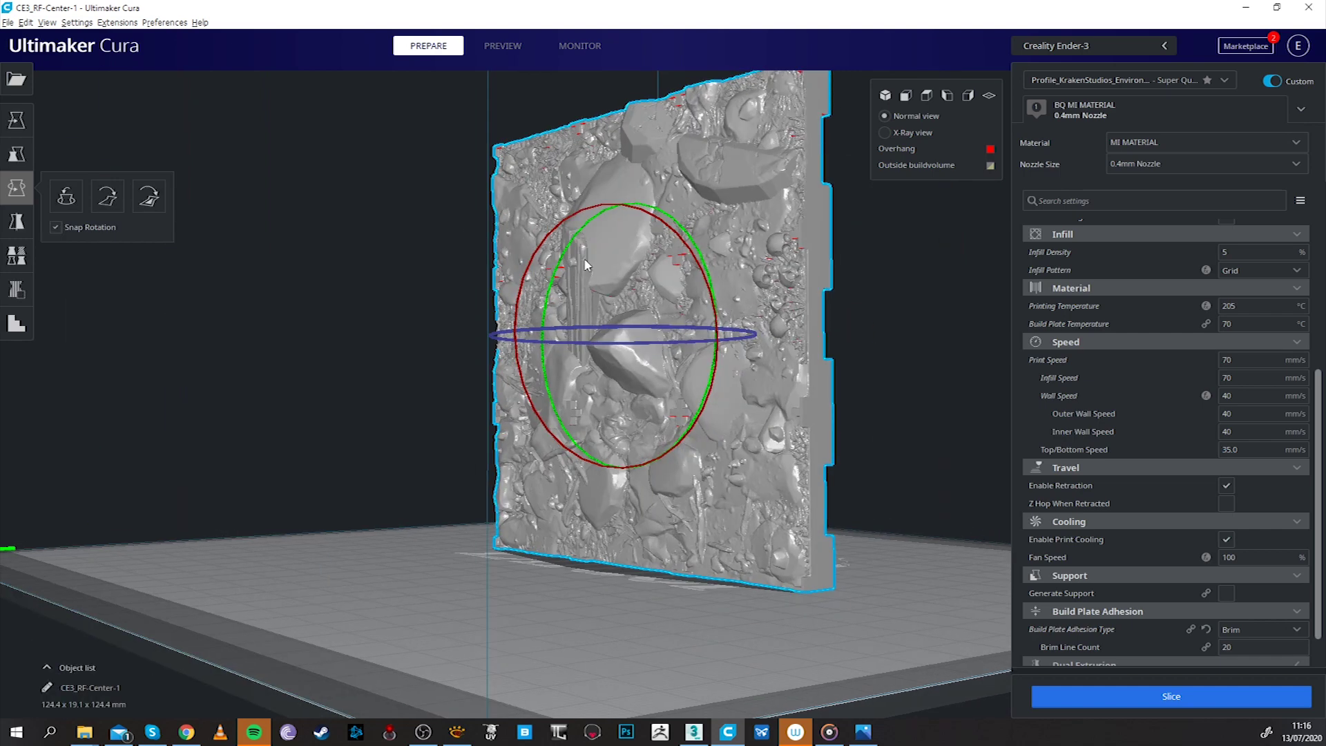
{"action": "middle_click_drag", "start_coordinate": [597, 276], "coordinate": [504, 273]}
{"action": "right_click_drag", "start_coordinate": [504, 273], "coordinate": [814, 341]}
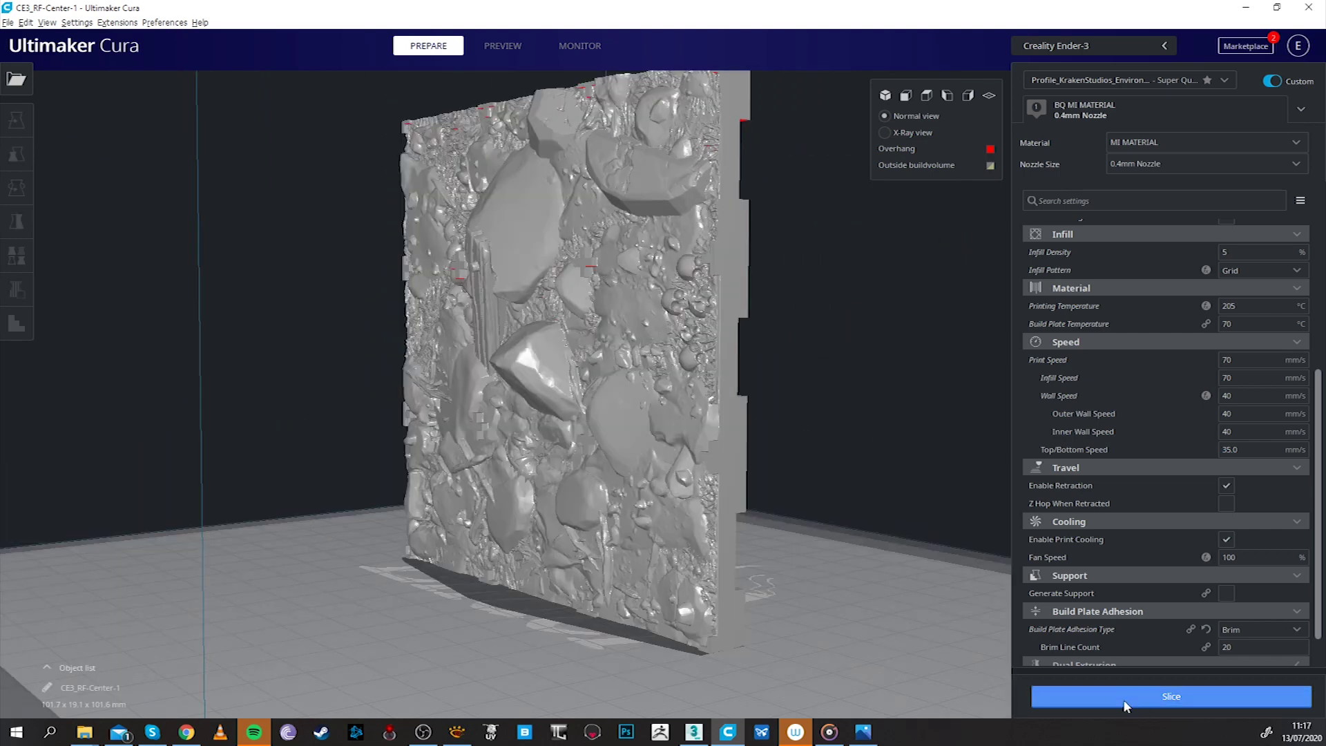
- Slice the upright tile and preview it with the Line Type colour scheme
{"action": "left_click", "coordinate": [1122, 694]}
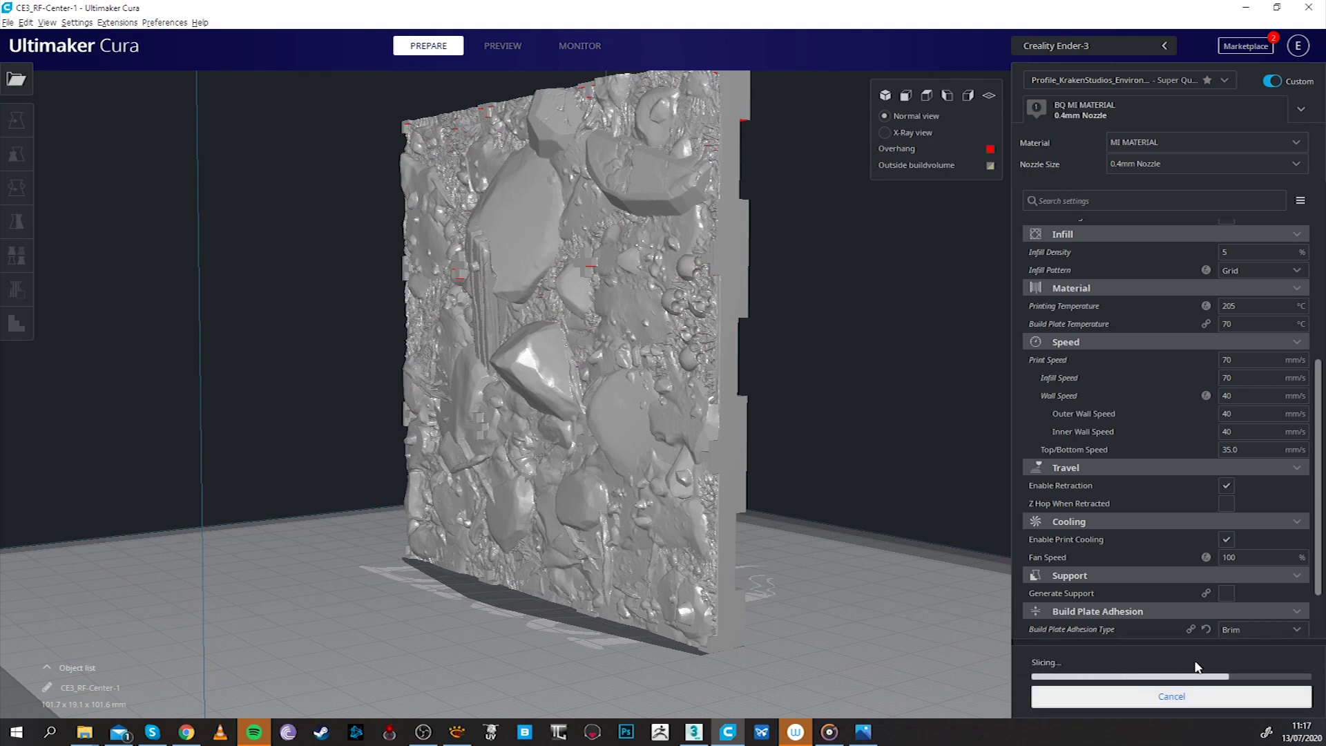
{"action": "left_click", "coordinate": [500, 47]}
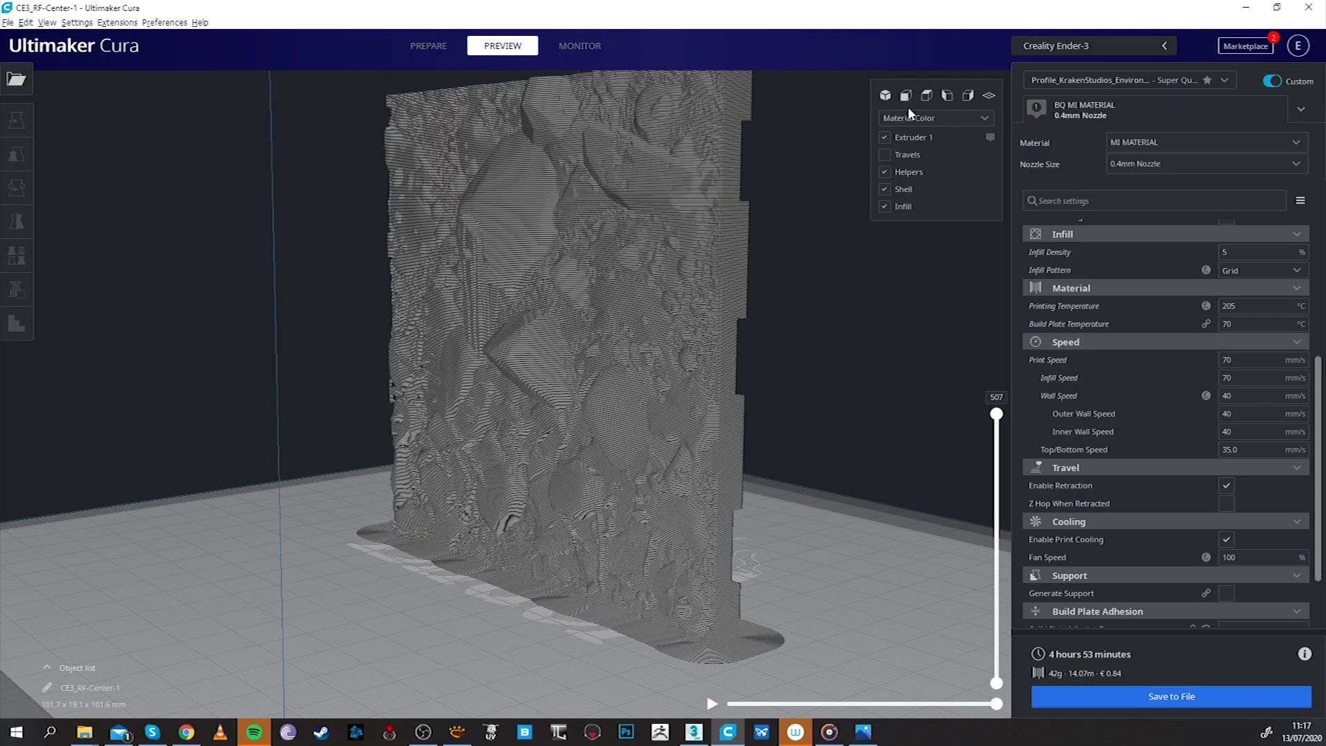
{"action": "left_click", "coordinate": [912, 117]}
{"action": "left_click", "coordinate": [906, 147]}
{"action": "right_click_drag", "start_coordinate": [678, 243], "coordinate": [690, 254]}
{"action": "middle_click_drag", "start_coordinate": [691, 254], "coordinate": [661, 293]}
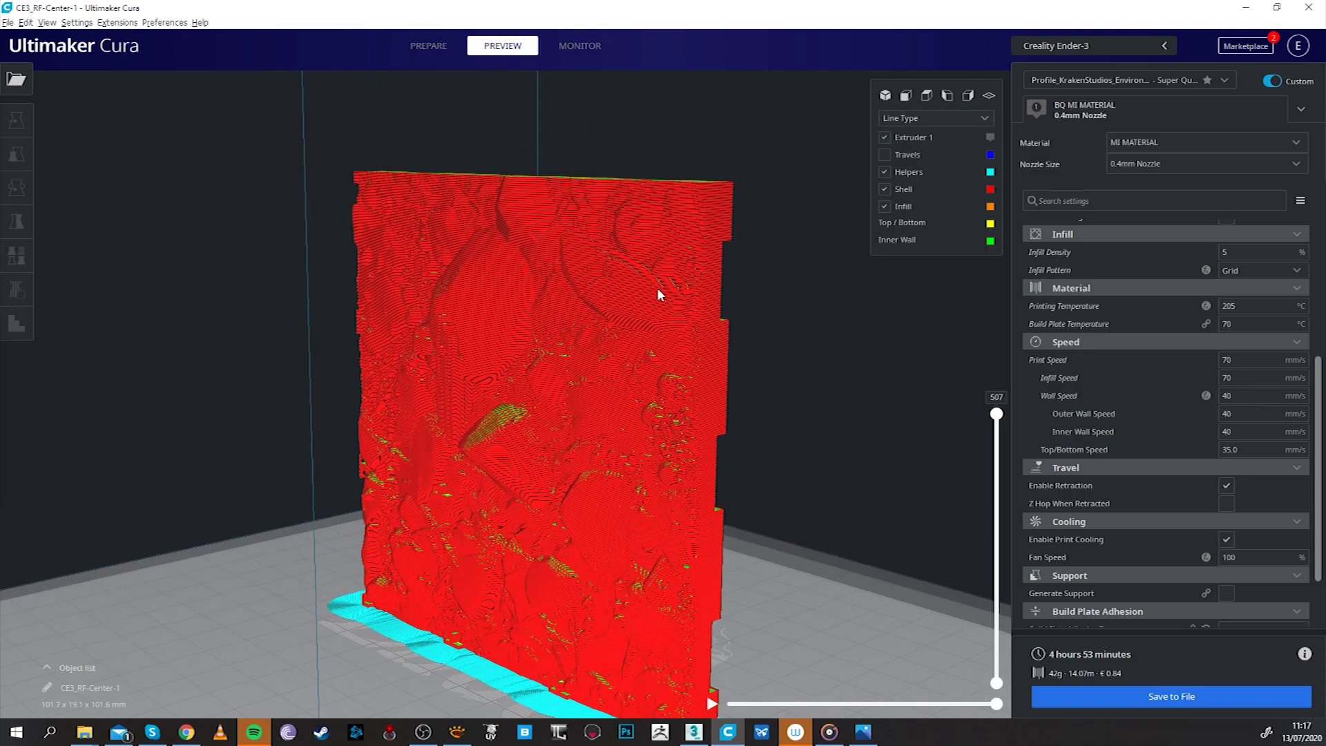
- Inspect the sliced layers, first the brim at layer 1 and the walls and infill at layer 156
{"action": "left_click_drag", "start_coordinate": [996, 414], "coordinate": [995, 668]}
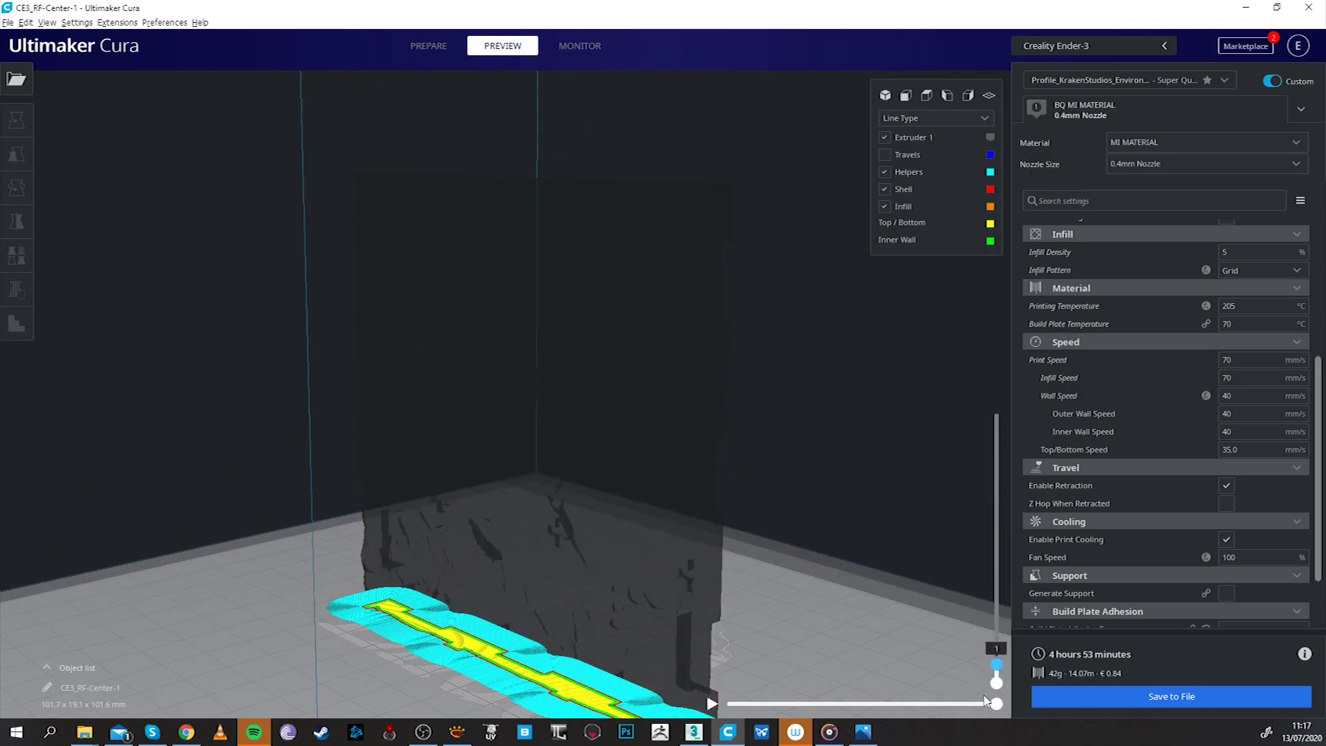
{"action": "scroll", "coordinate": [810, 405], "scroll_direction": "up", "scroll_amount": 5}
{"action": "scroll", "coordinate": [772, 511], "scroll_direction": "up", "scroll_amount": 2}
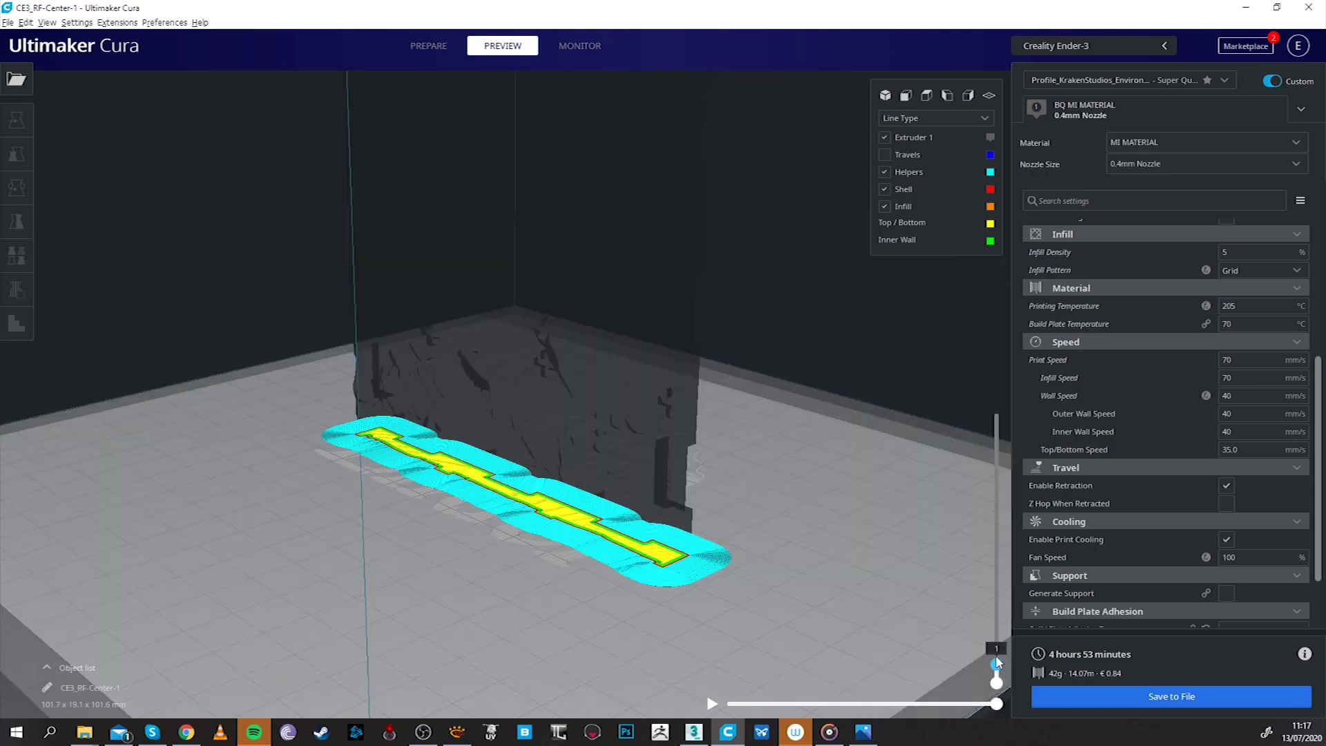
{"action": "left_click_drag", "start_coordinate": [996, 662], "coordinate": [997, 587]}
{"action": "scroll", "coordinate": [860, 475], "scroll_direction": "up", "scroll_amount": 2}
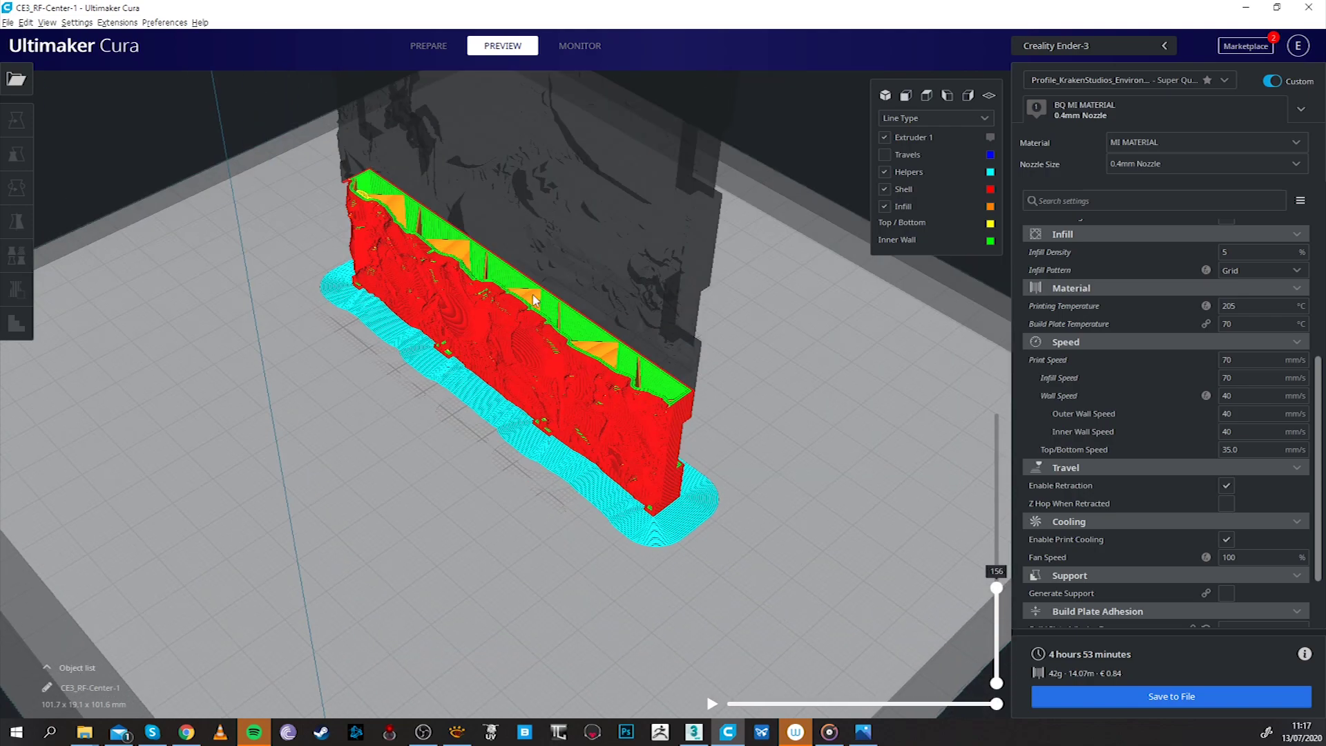
{"action": "scroll", "coordinate": [798, 429], "scroll_direction": "up", "scroll_amount": 3}
- Show the full layer range in the preview again and set the colour scheme back to Material Color
{"action": "left_click_drag", "start_coordinate": [997, 588], "coordinate": [997, 415]}
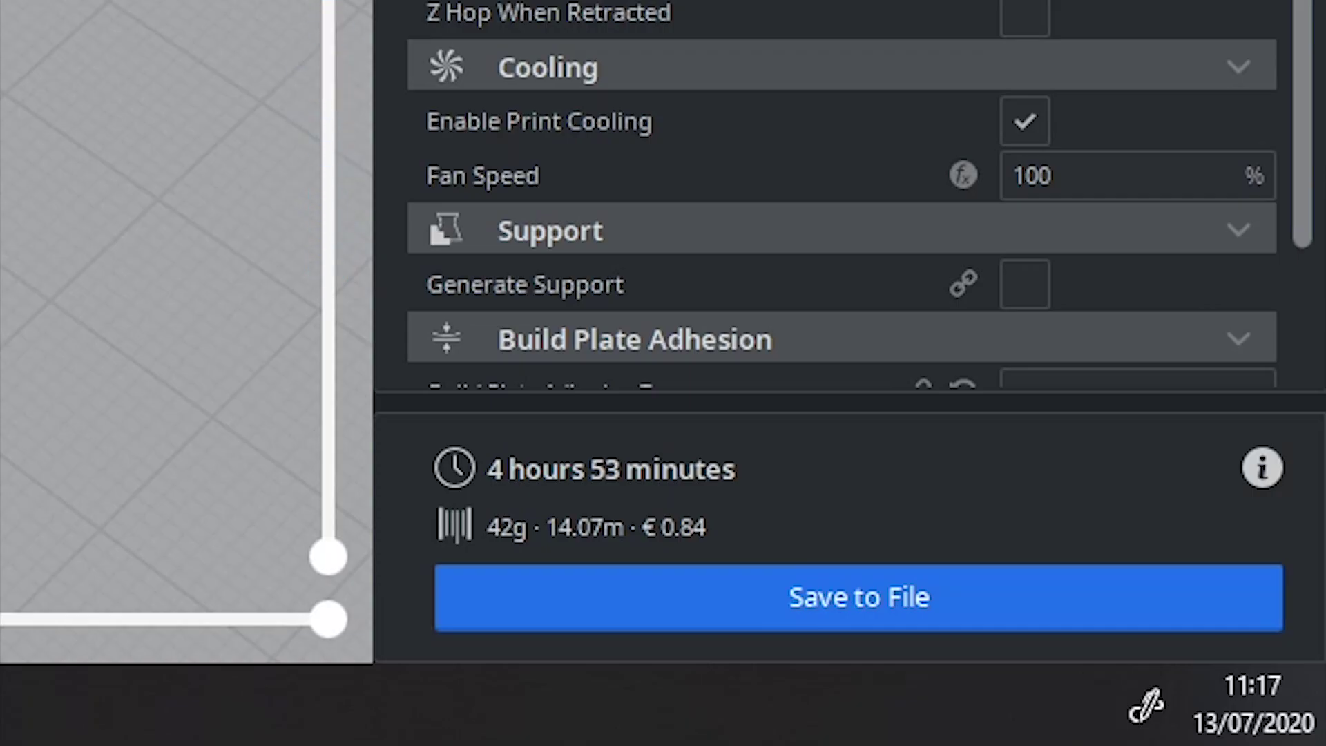
{"action": "right_click_drag", "start_coordinate": [796, 429], "coordinate": [656, 359]}
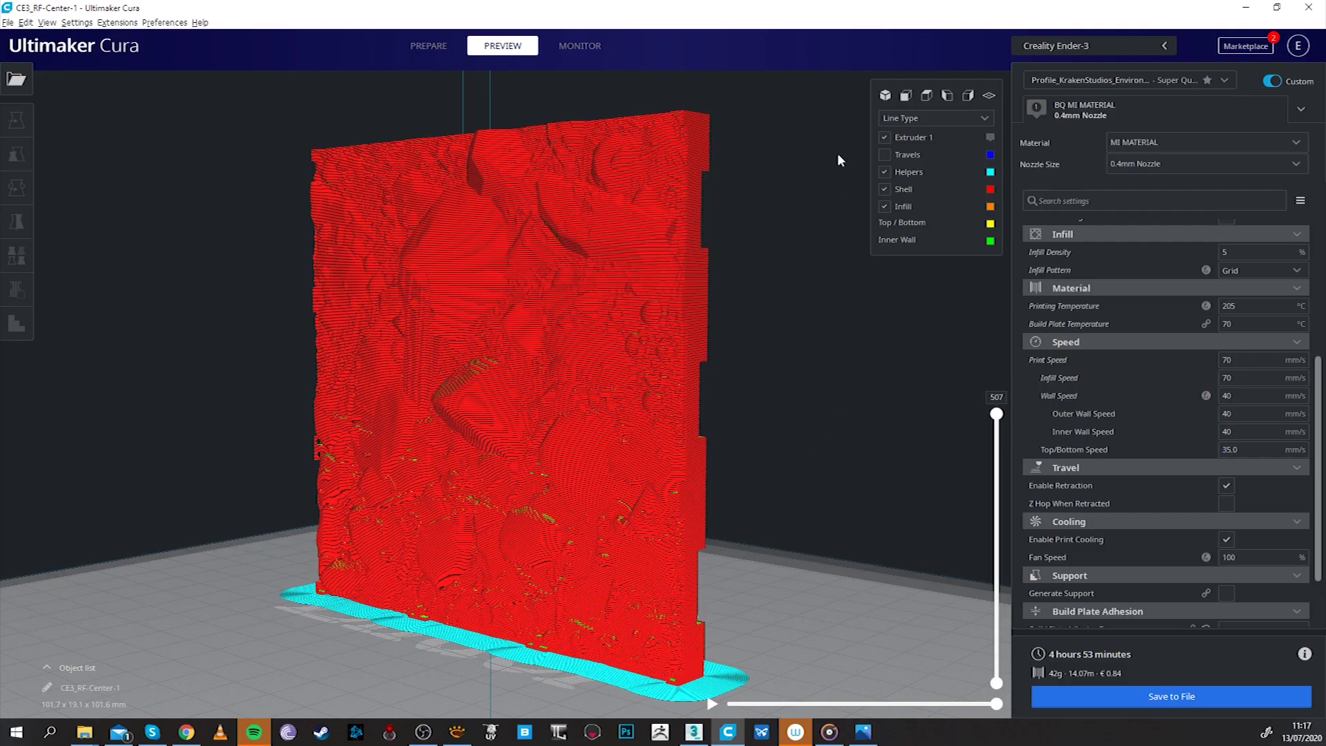
{"action": "left_click", "coordinate": [936, 118]}
{"action": "left_click", "coordinate": [919, 131]}
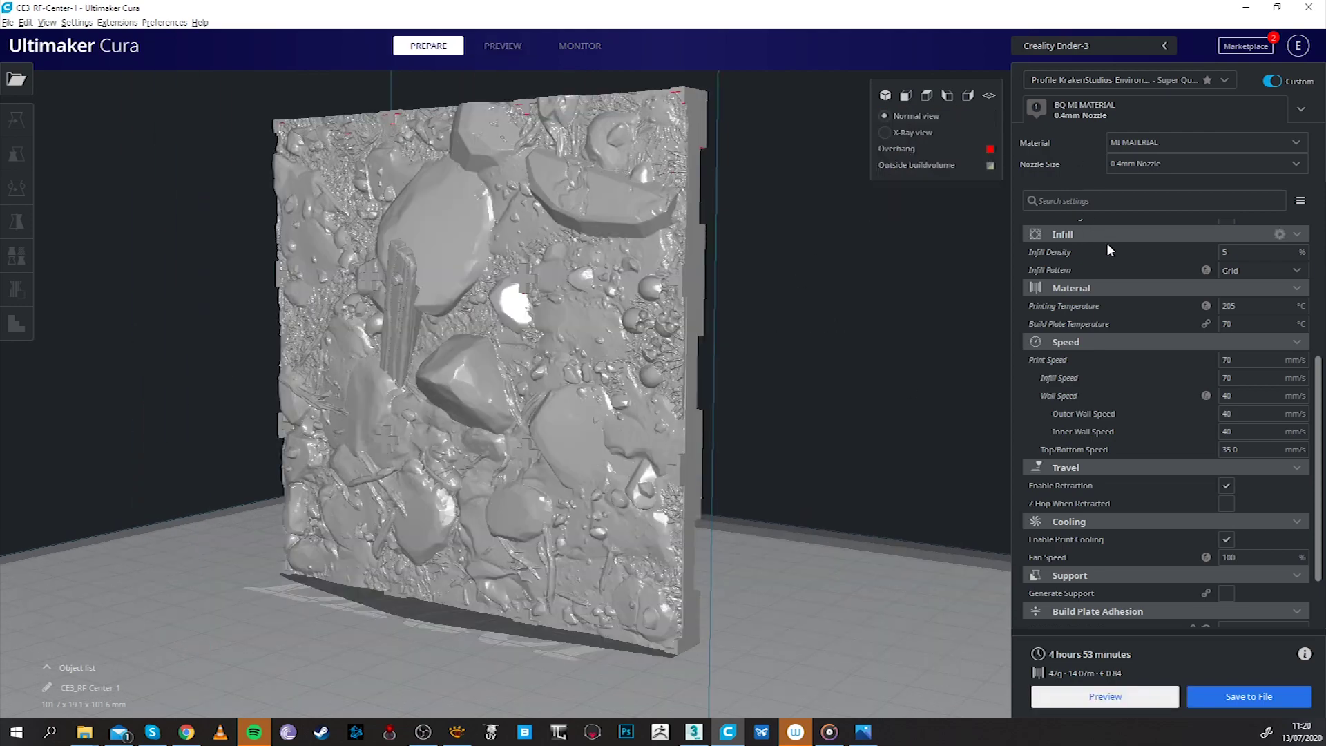
- Set the layer height to 0.3 mm and the print speed to 80 mm/s
{"action": "scroll", "coordinate": [1038, 292], "scroll_direction": "up", "scroll_amount": 5}
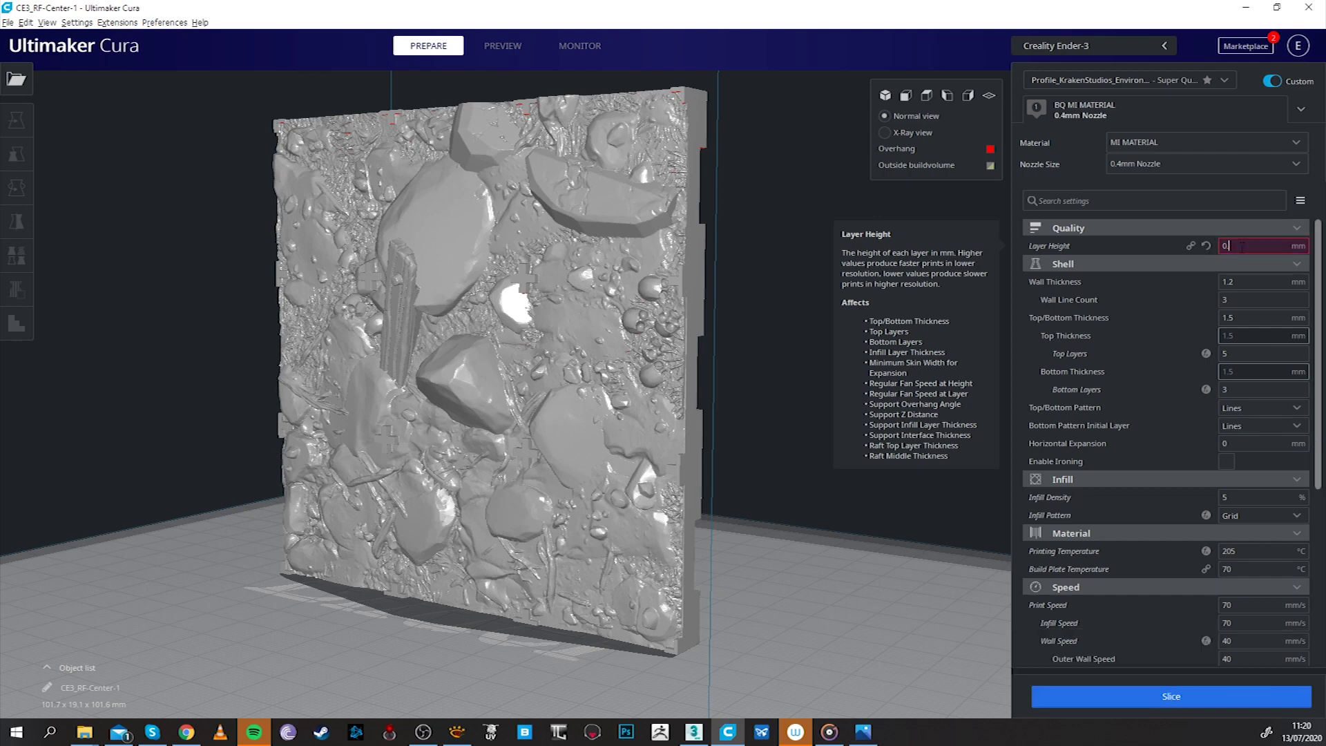
{"action": "type", "text": ".3"}
{"action": "scroll", "coordinate": [1278, 532], "scroll_direction": "down", "scroll_amount": 3}
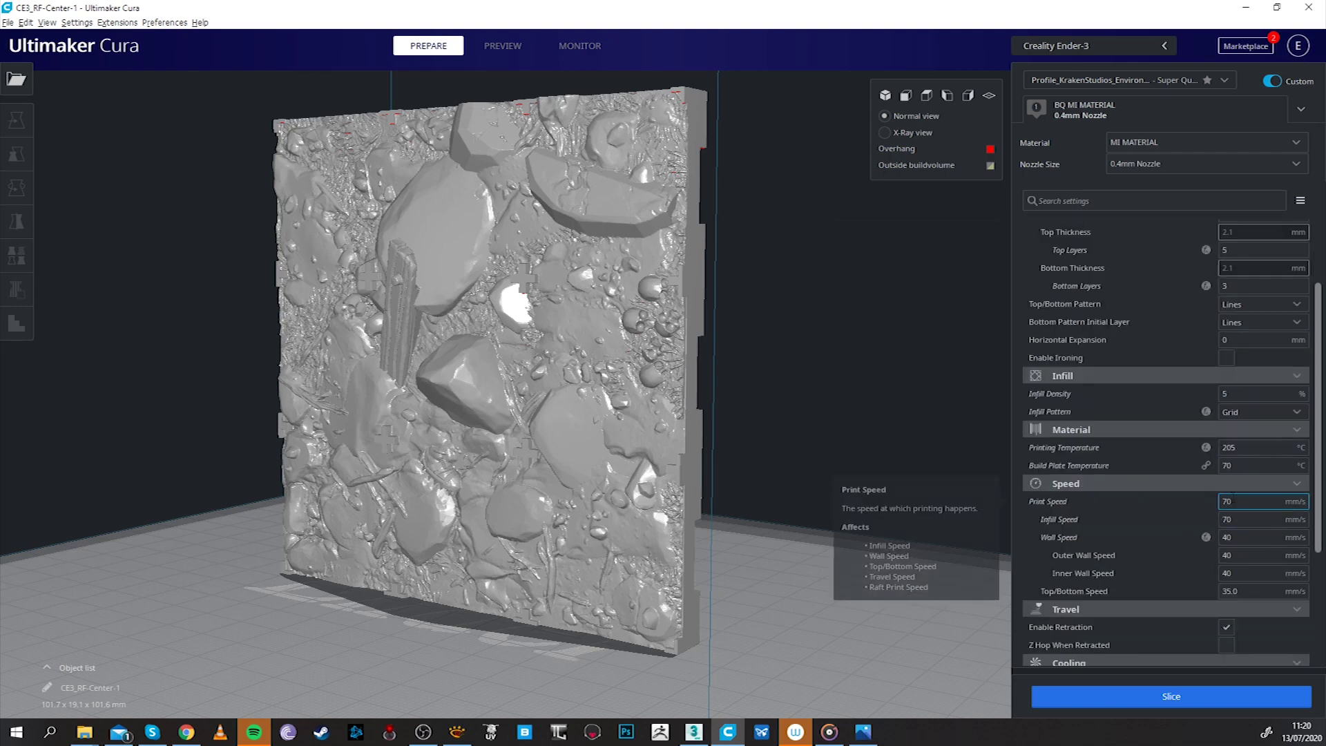
{"action": "double_click", "coordinate": [1239, 504]}
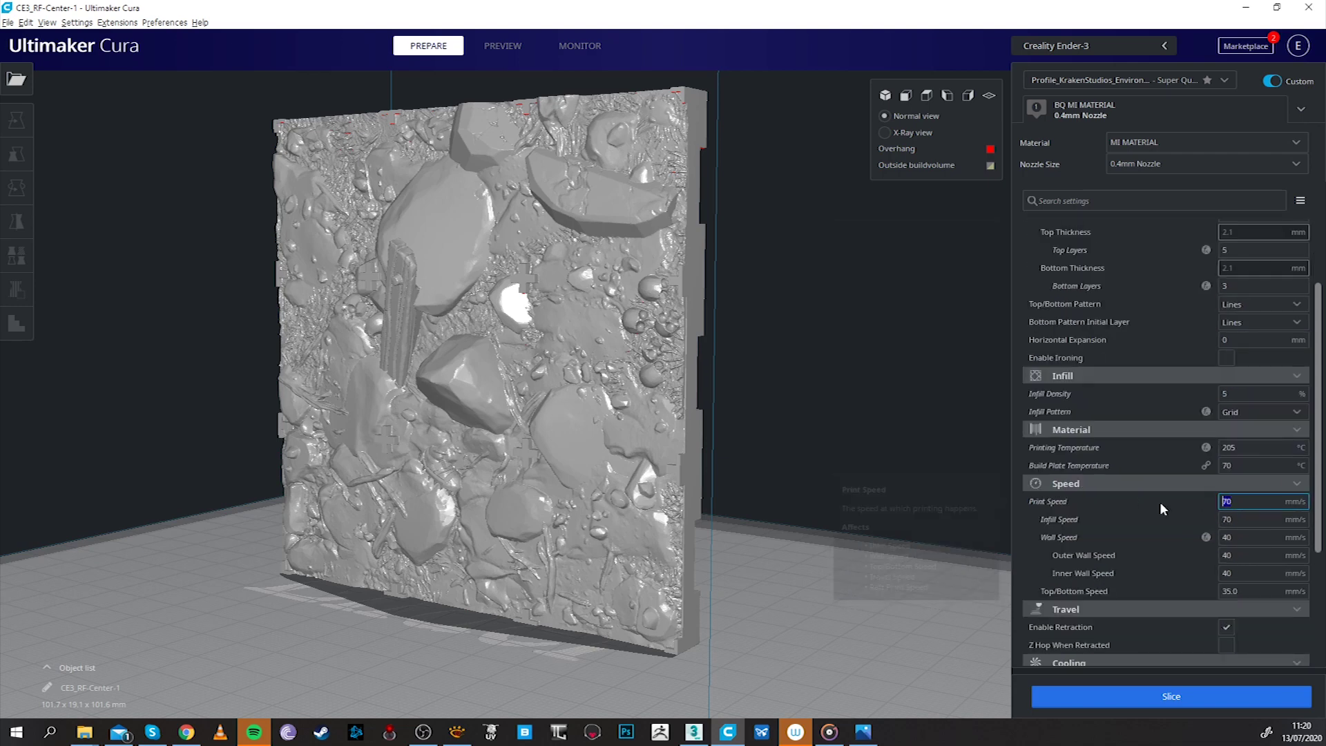
{"action": "type", "text": "80"}
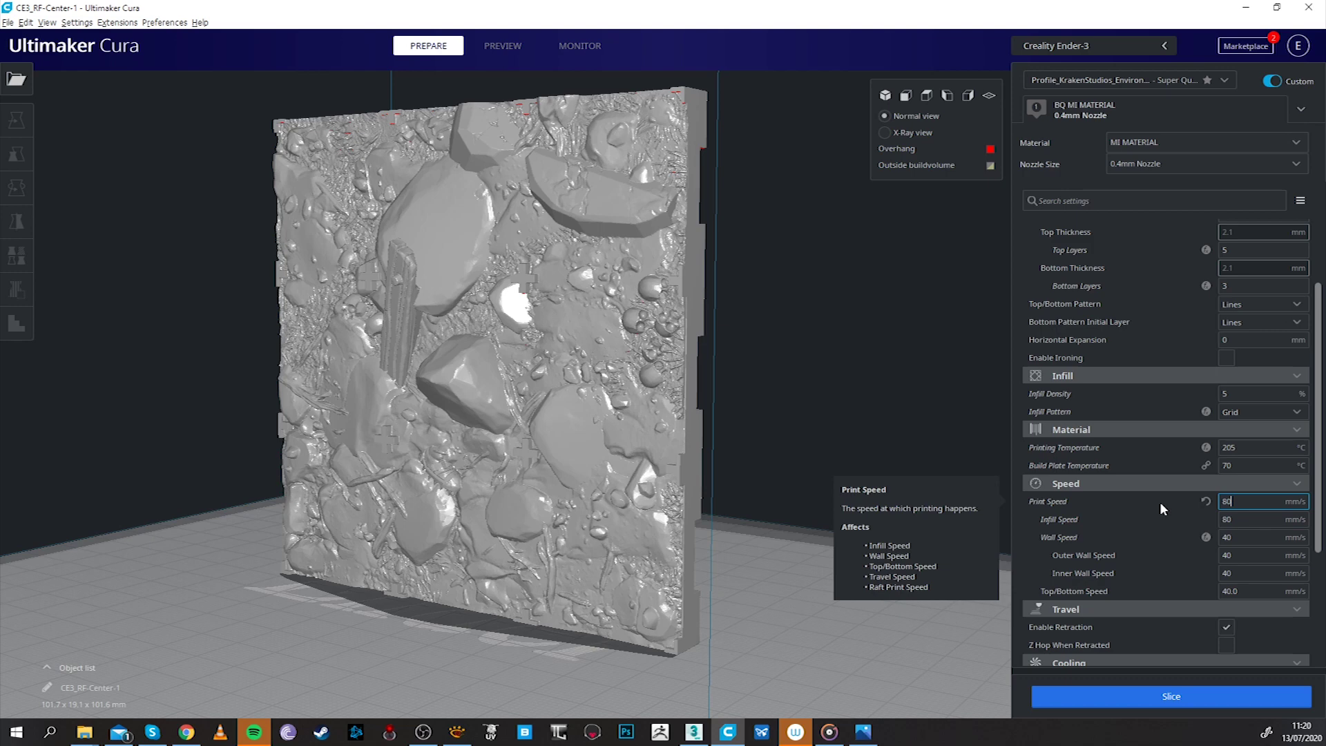
- Set both the wall speed and the top/bottom speed to 50 mm/s
{"action": "double_click", "coordinate": [1237, 536]}
{"action": "type", "text": "5"}
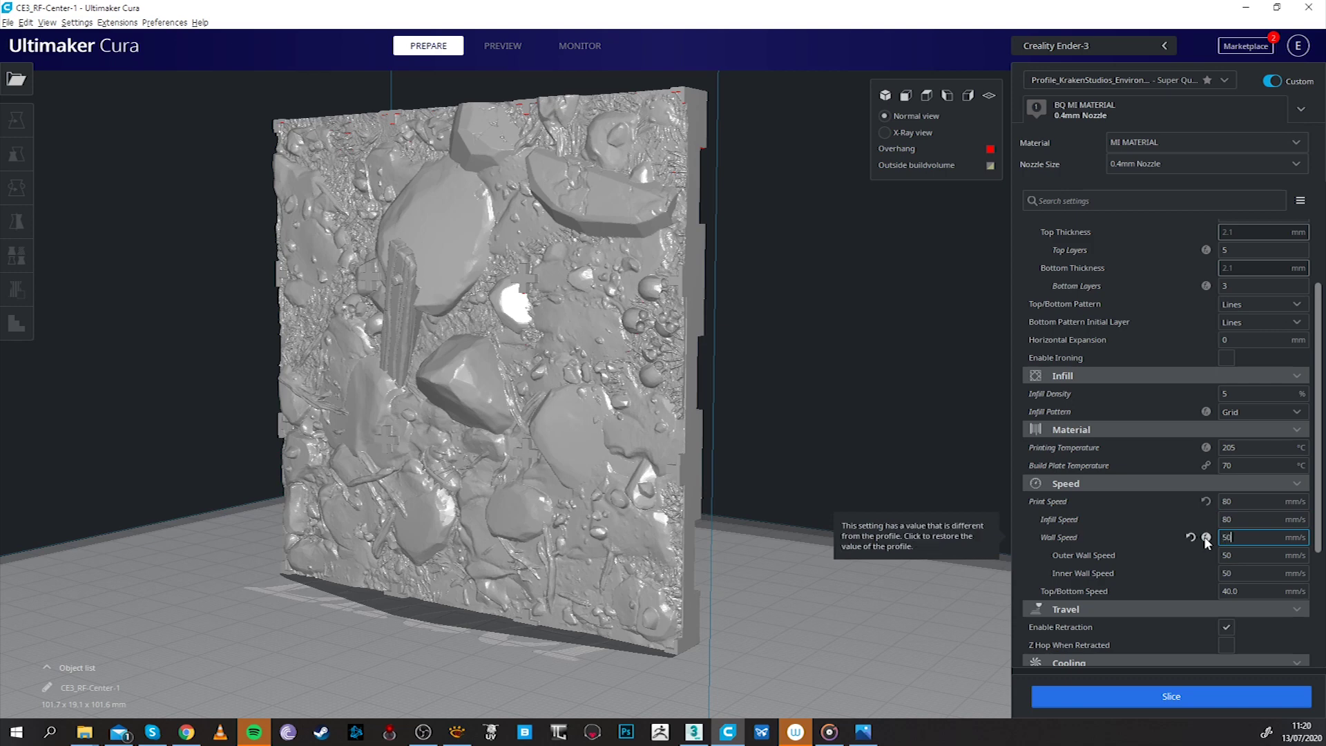
{"action": "type", "text": "0"}
{"action": "left_click", "coordinate": [1242, 592]}
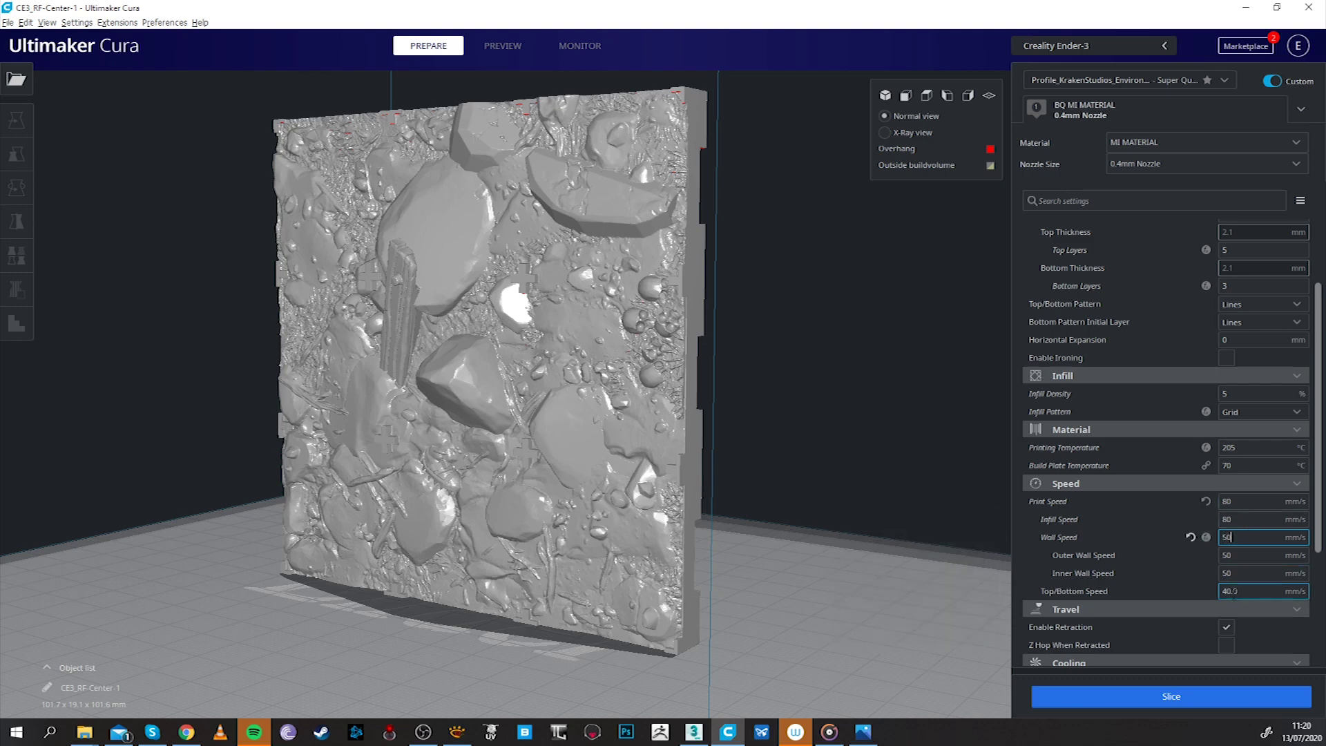
{"action": "left_click_drag", "start_coordinate": [1243, 592], "coordinate": [1175, 590]}
{"action": "type", "text": "50"}
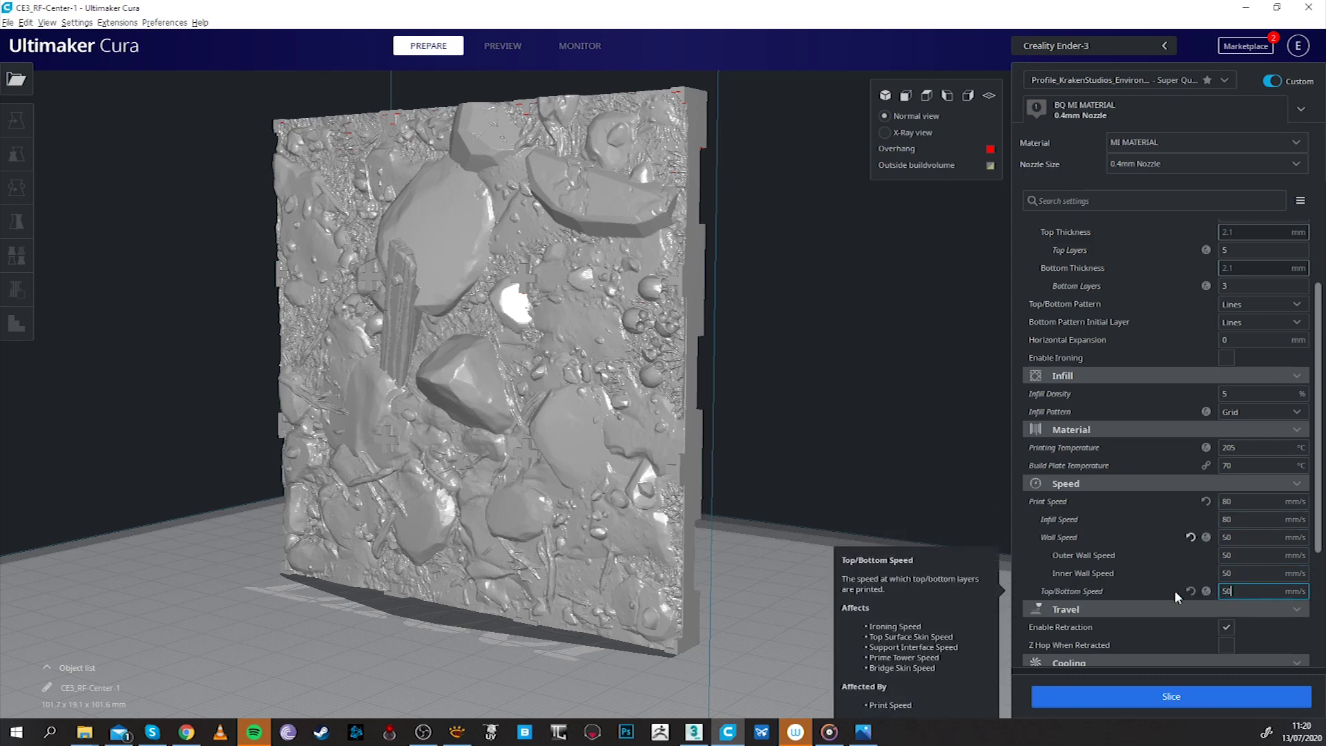
- Set the brim line count to 10 under build plate adhesion
{"action": "scroll", "coordinate": [1120, 603], "scroll_direction": "down", "scroll_amount": 3}
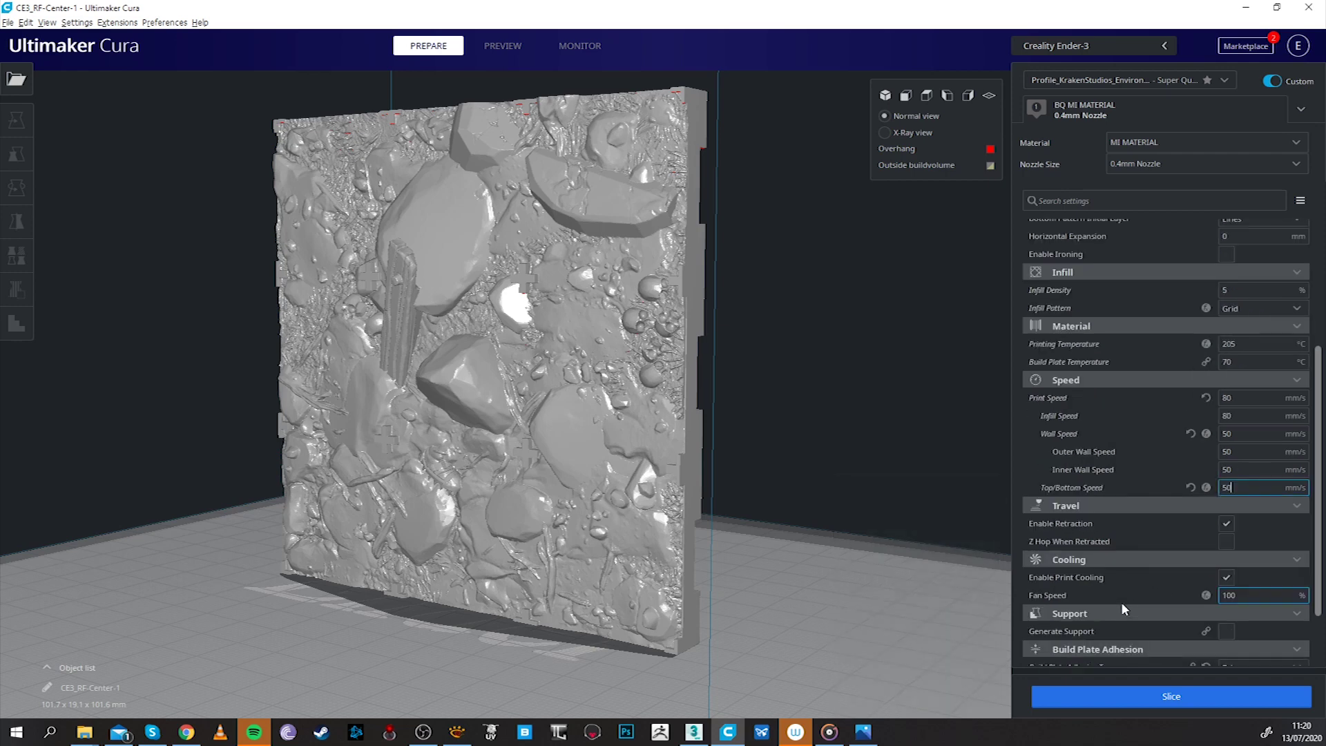
{"action": "scroll", "coordinate": [1139, 584], "scroll_direction": "down", "scroll_amount": 3}
{"action": "left_click", "coordinate": [1242, 599]}
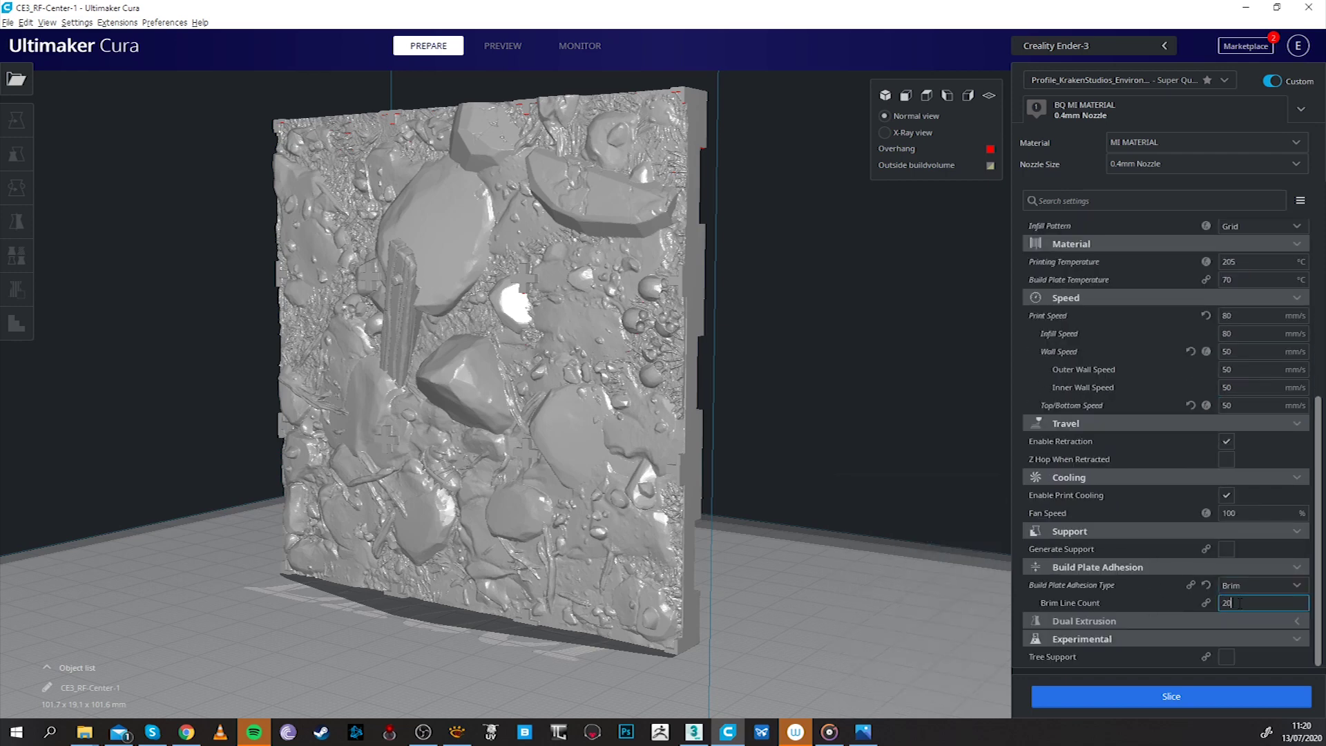
{"action": "type", "text": "10"}
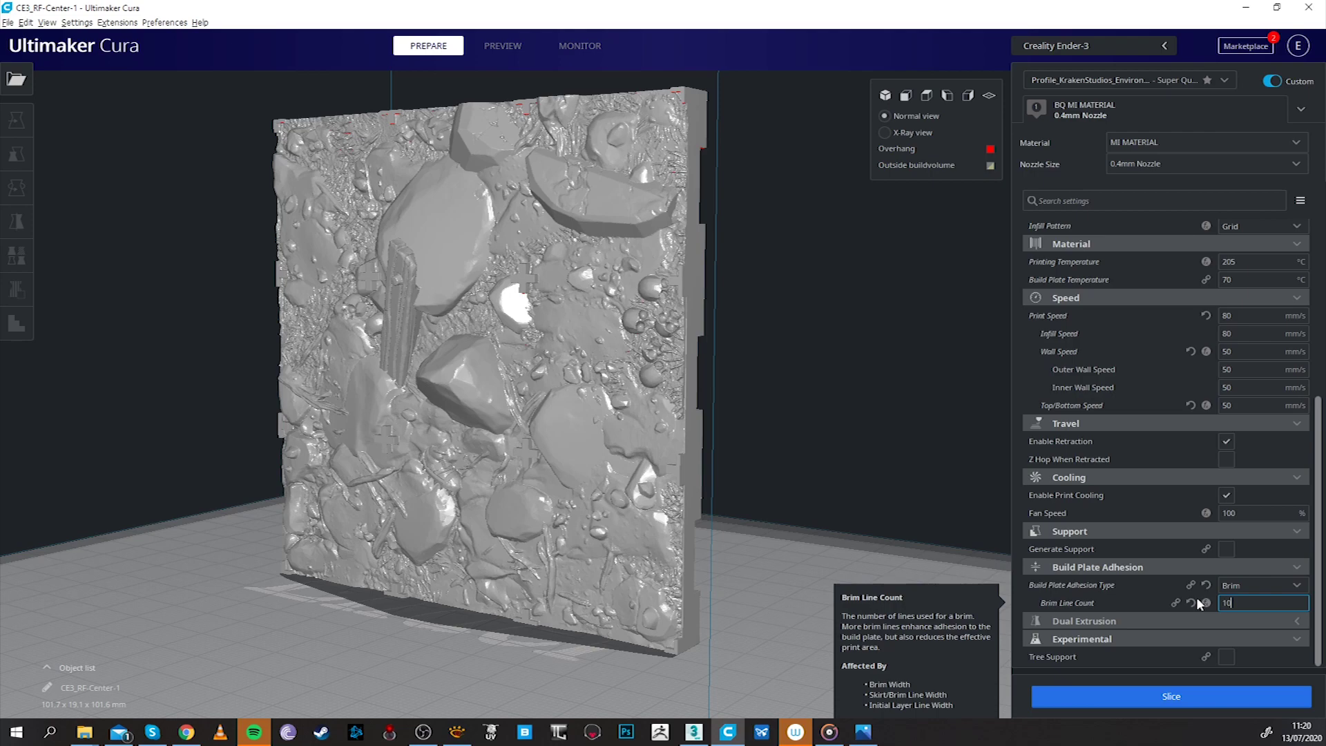
- Slice the tile again with the changed layer height, speed and brim settings
{"action": "right_click_drag", "start_coordinate": [656, 359], "coordinate": [764, 463]}
{"action": "right_click_drag", "start_coordinate": [498, 500], "coordinate": [586, 398]}
{"action": "left_click", "coordinate": [1078, 694]}
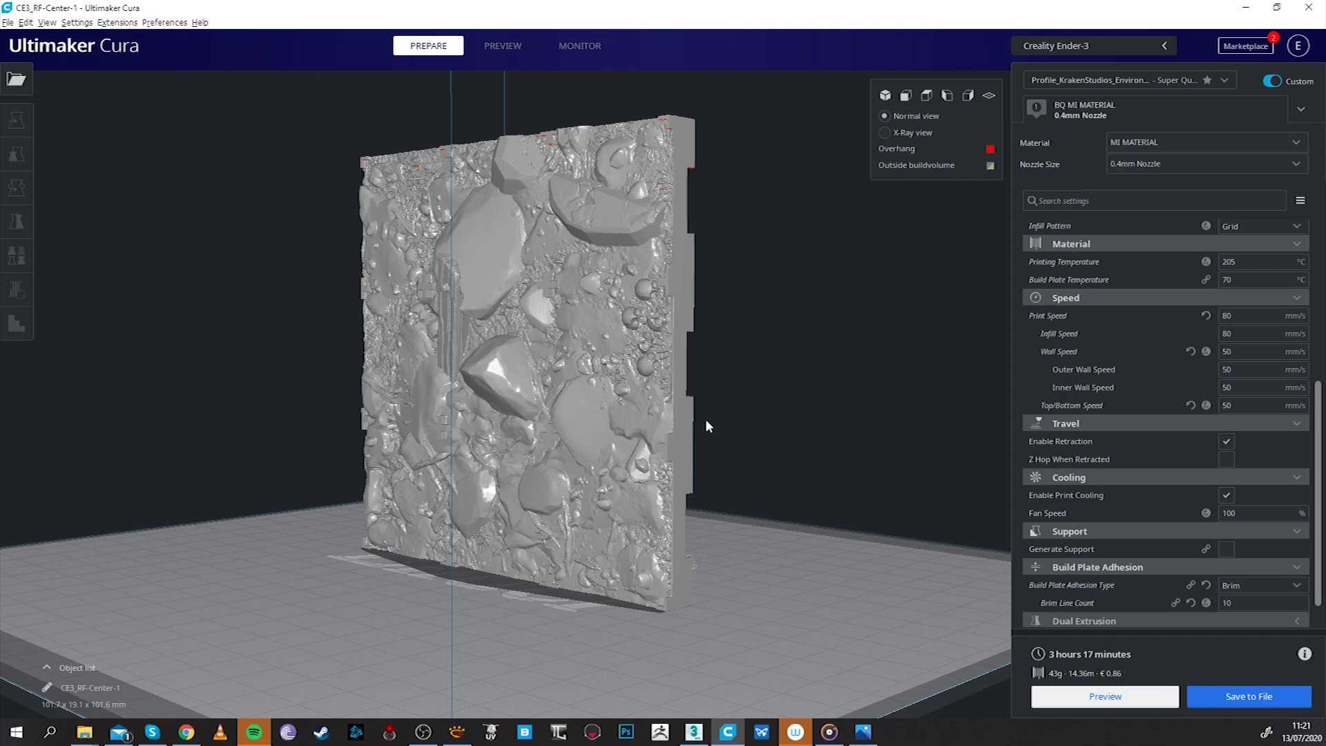
- Start saving the sliced tile to a G-code file in the G-CODE folder
{"action": "scroll", "coordinate": [780, 477], "scroll_direction": "up", "scroll_amount": 2}
{"action": "right_click", "coordinate": [739, 460]}
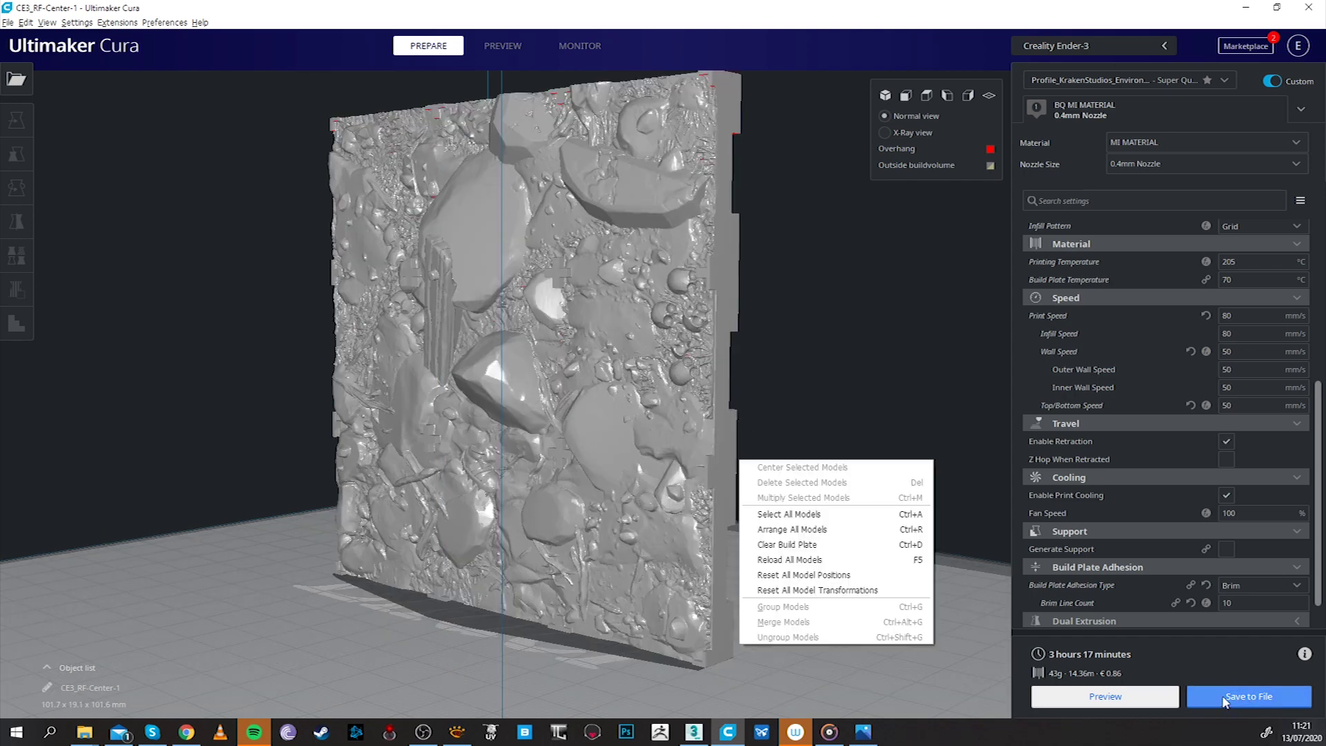
{"action": "left_click", "coordinate": [1224, 701]}
{"action": "left_click", "coordinate": [1225, 701]}
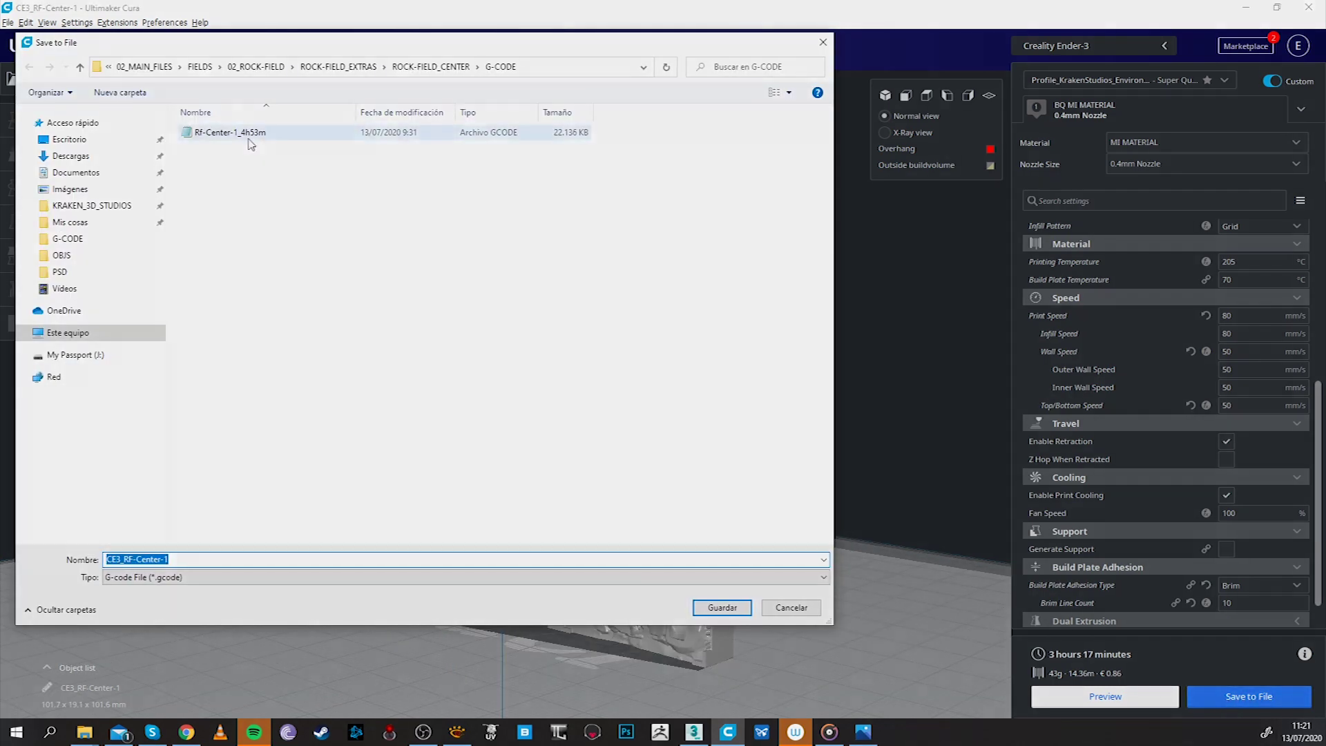